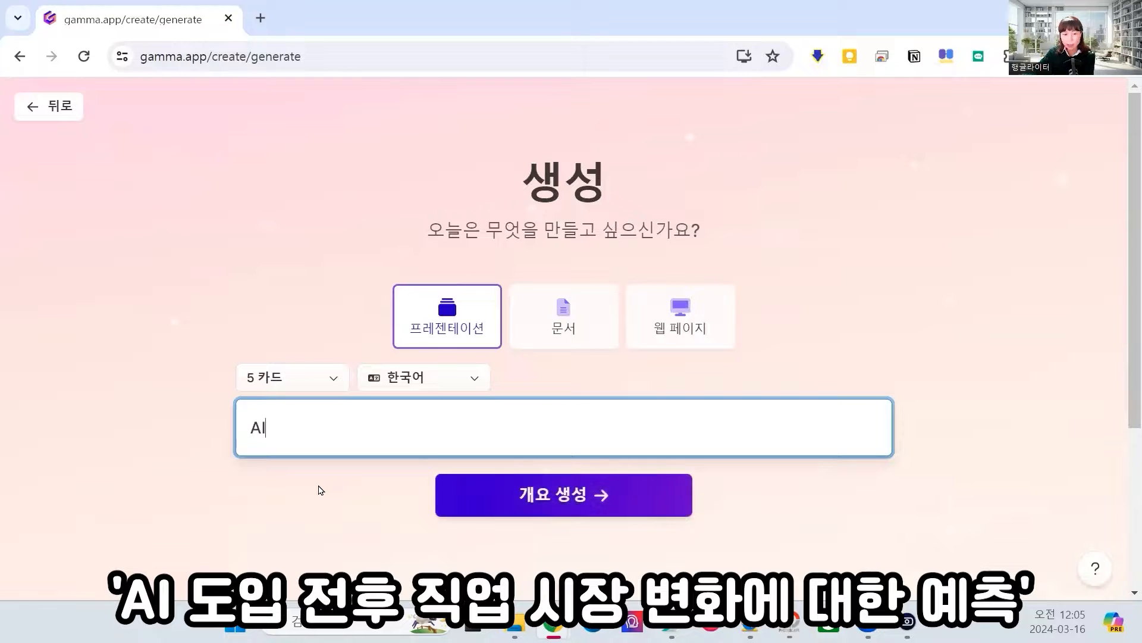
Generate a five-card Korean presentation outline for the topic "AI 도입 전후 직업 시장 변화에 대한 예측".
text(업 시장 변화에 대하)
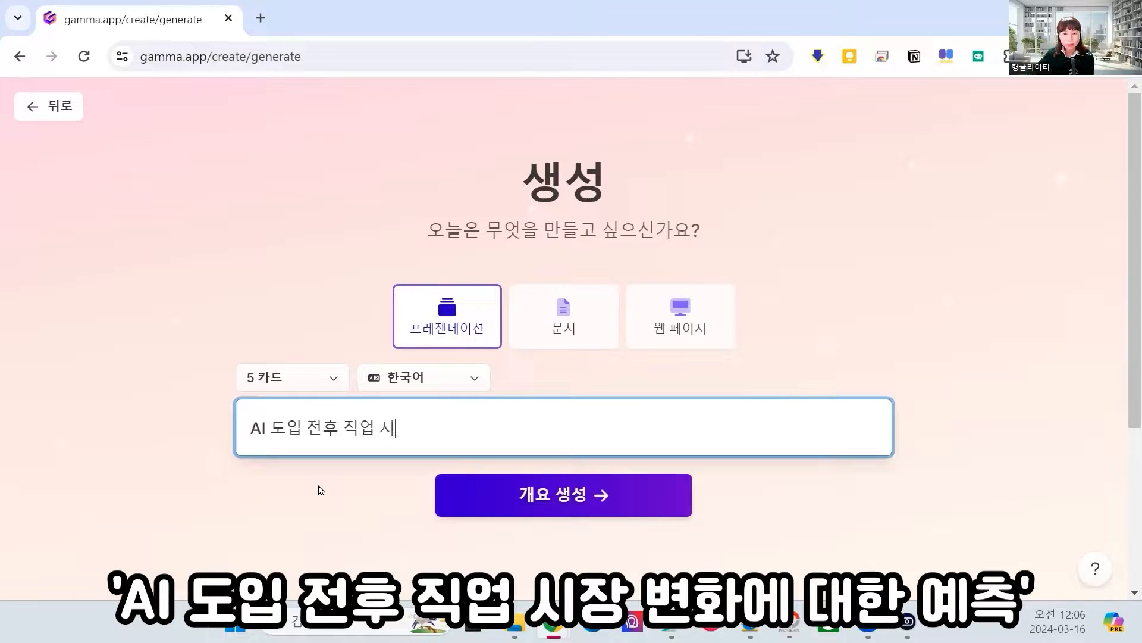
text(ㄴ 예측)
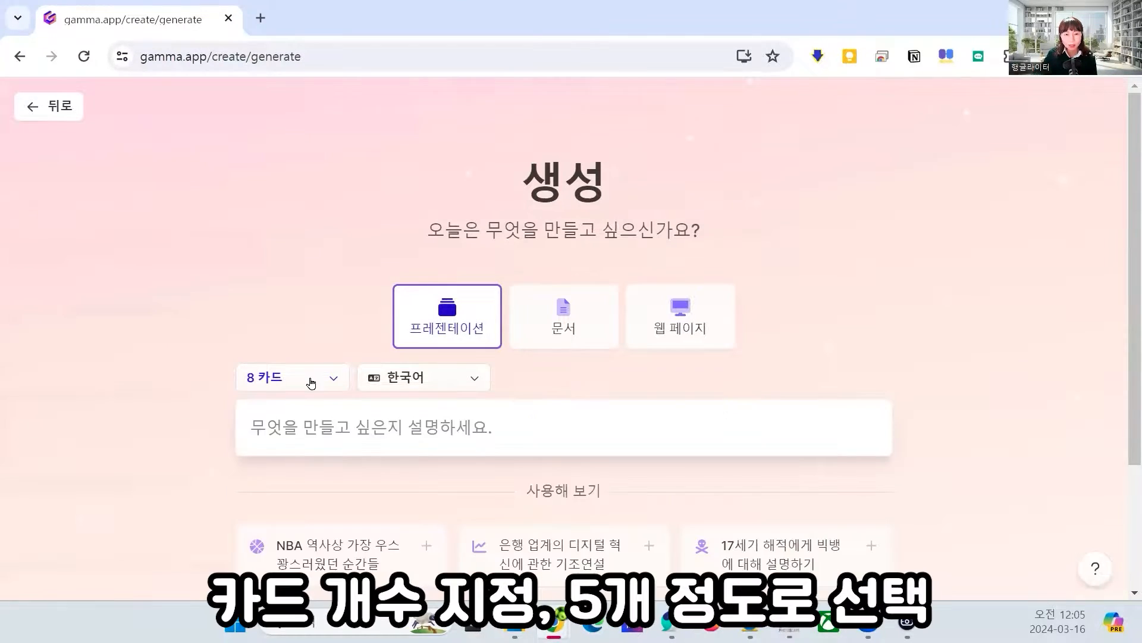
click(310, 383)
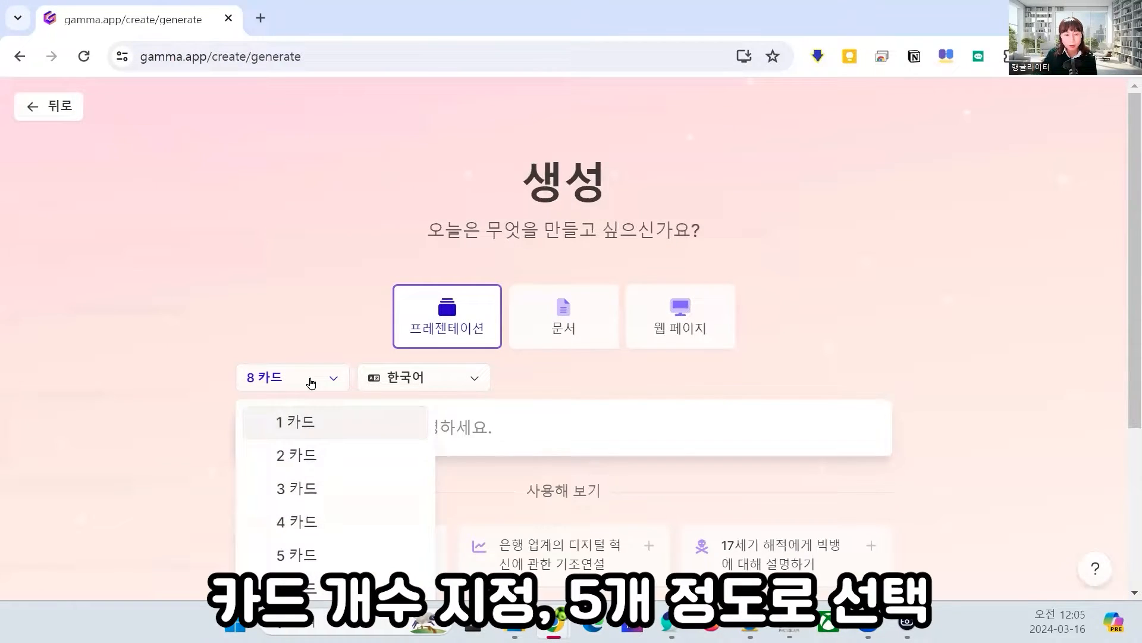
click(349, 551)
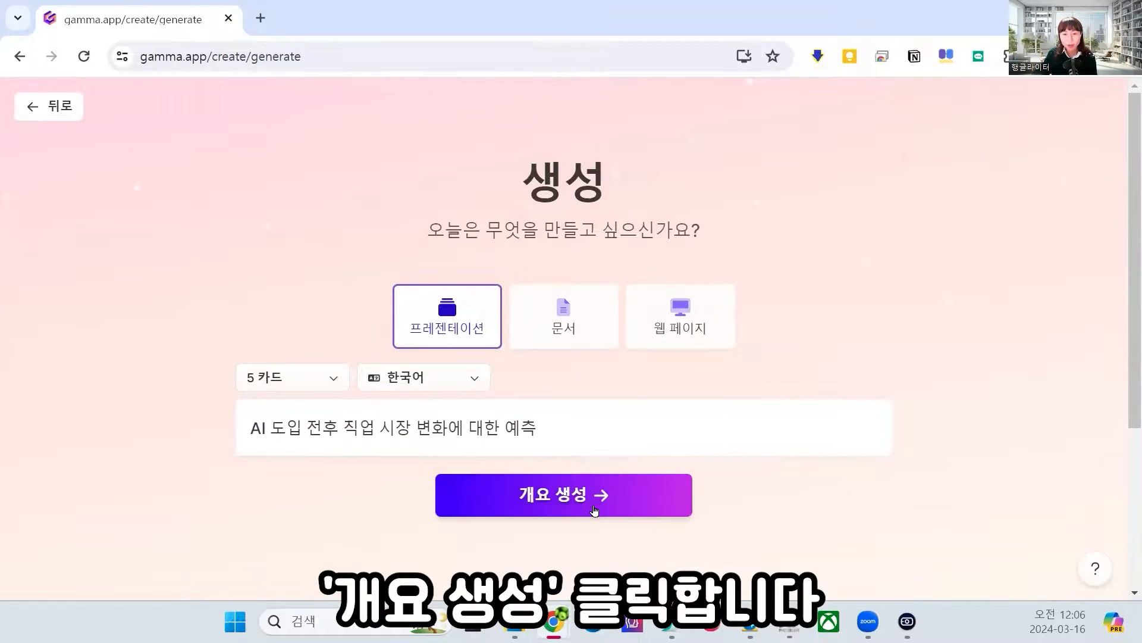
click(592, 503)
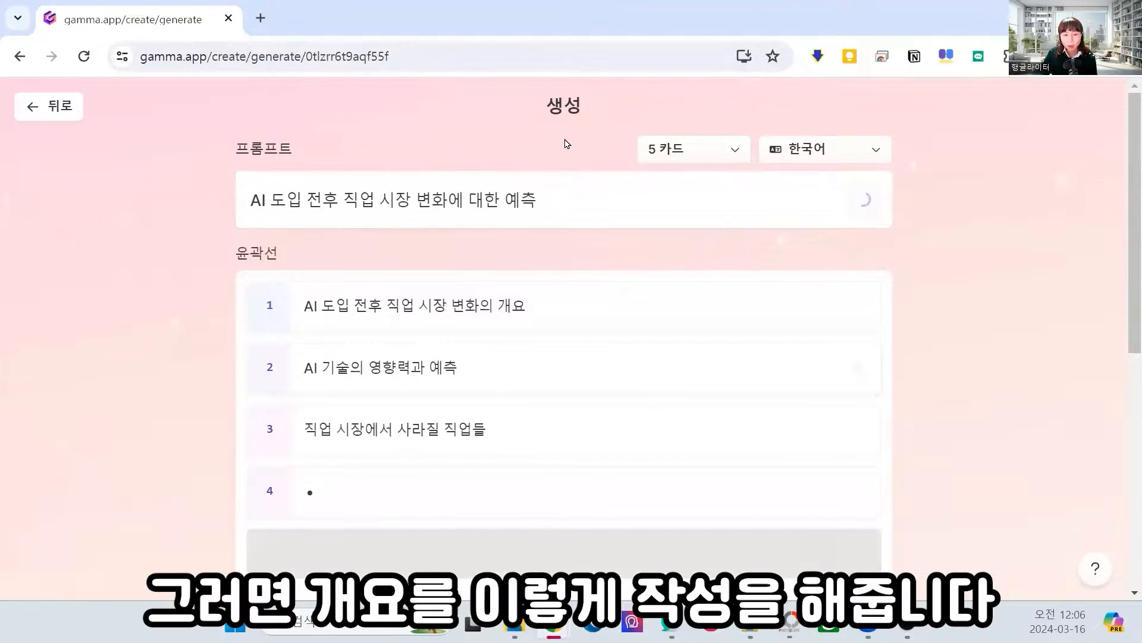
Add a sixth card titled "AI시대 어떻게 준비할까" at the end of the outline.
scroll(734, 362, down, 3)
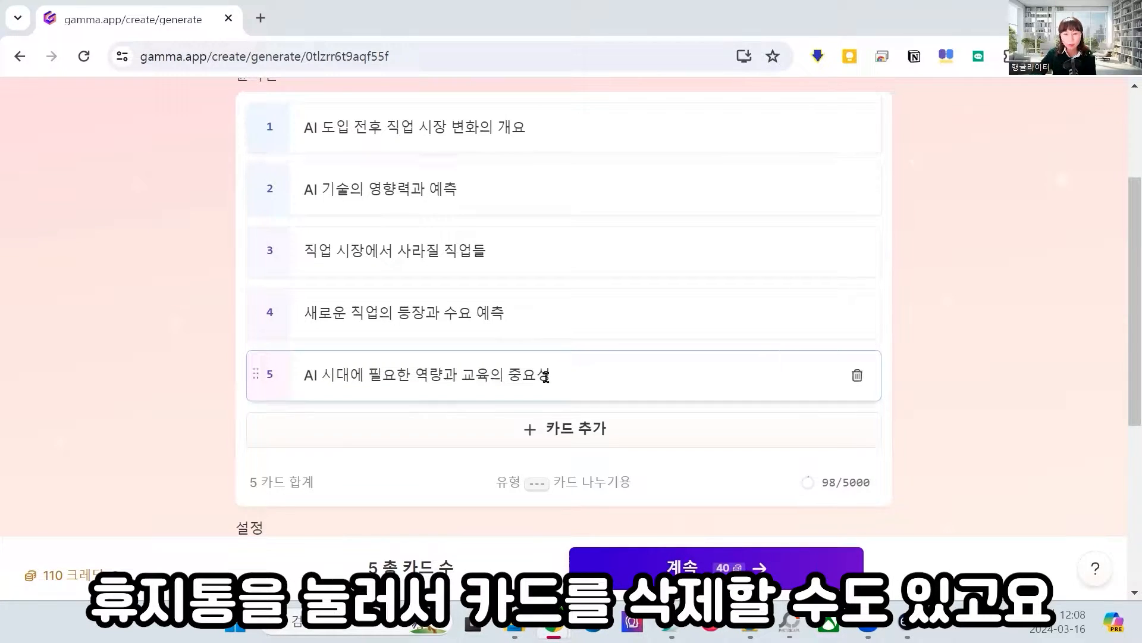
click(560, 435)
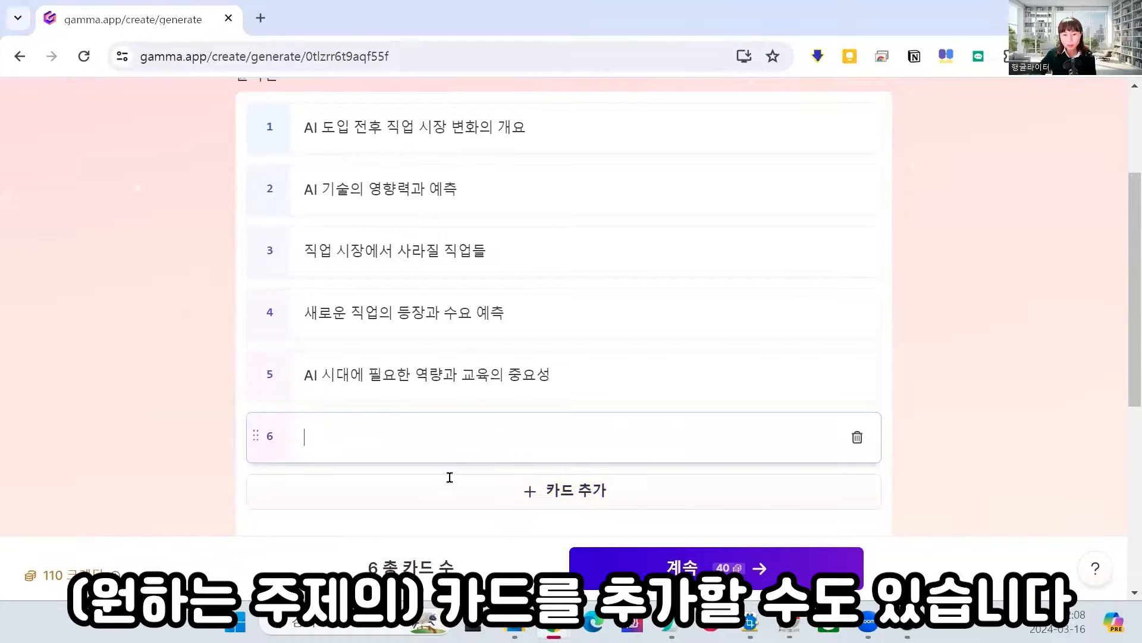
text(AI시대 어떻게 준비할까)
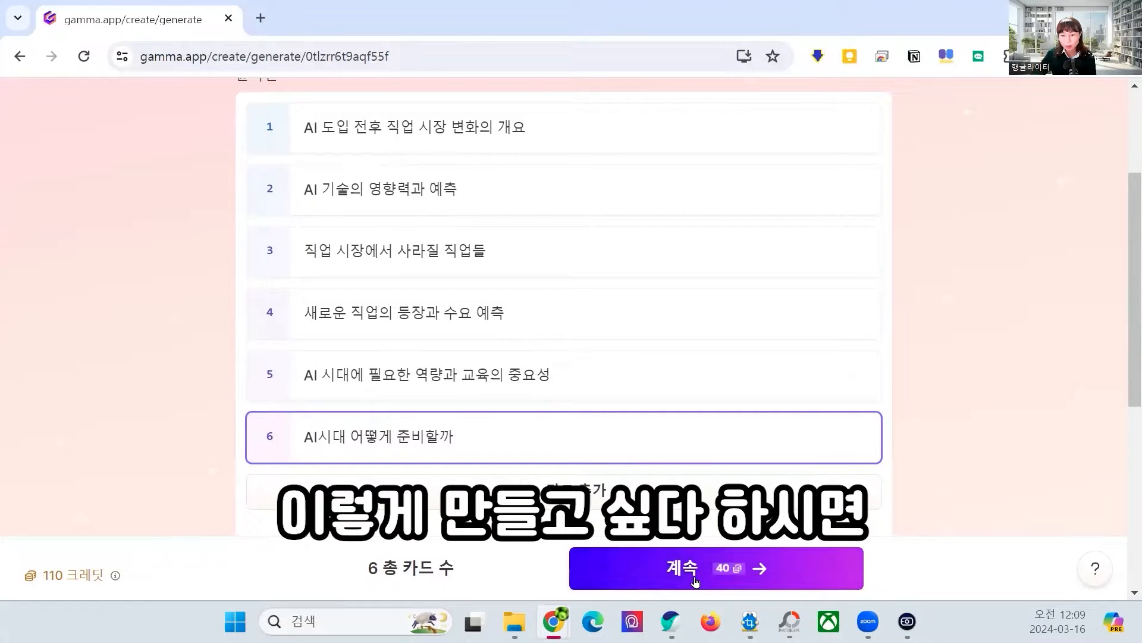
Continue from the outline to theme selection, generate the presentation, and look over its first two cards.
click(707, 574)
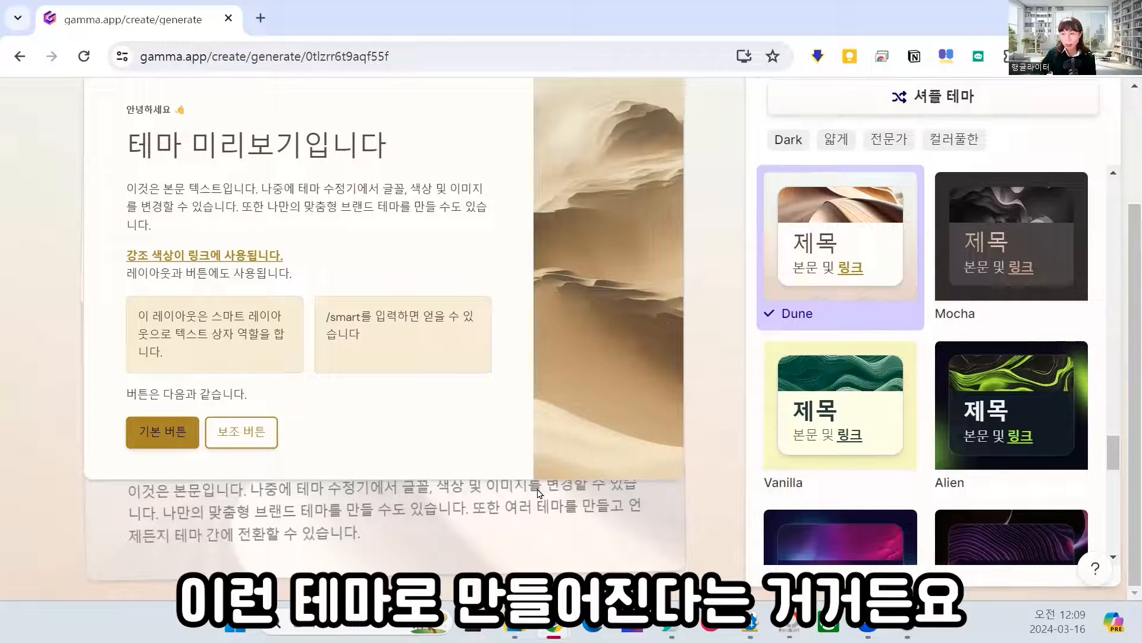
scroll(506, 372, up, 3)
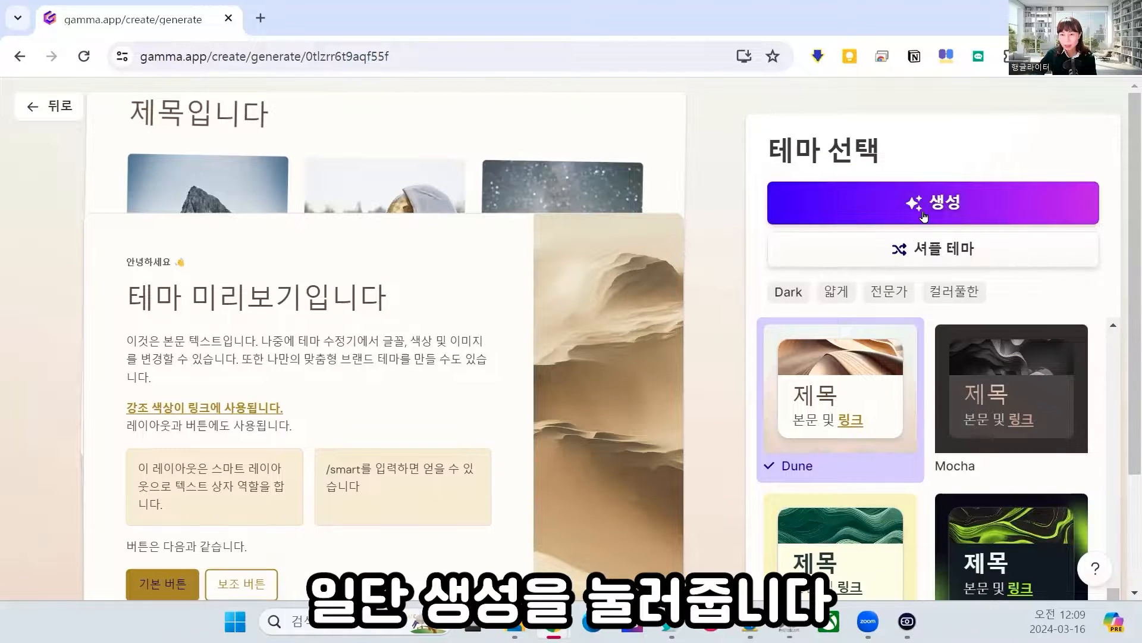
click(934, 196)
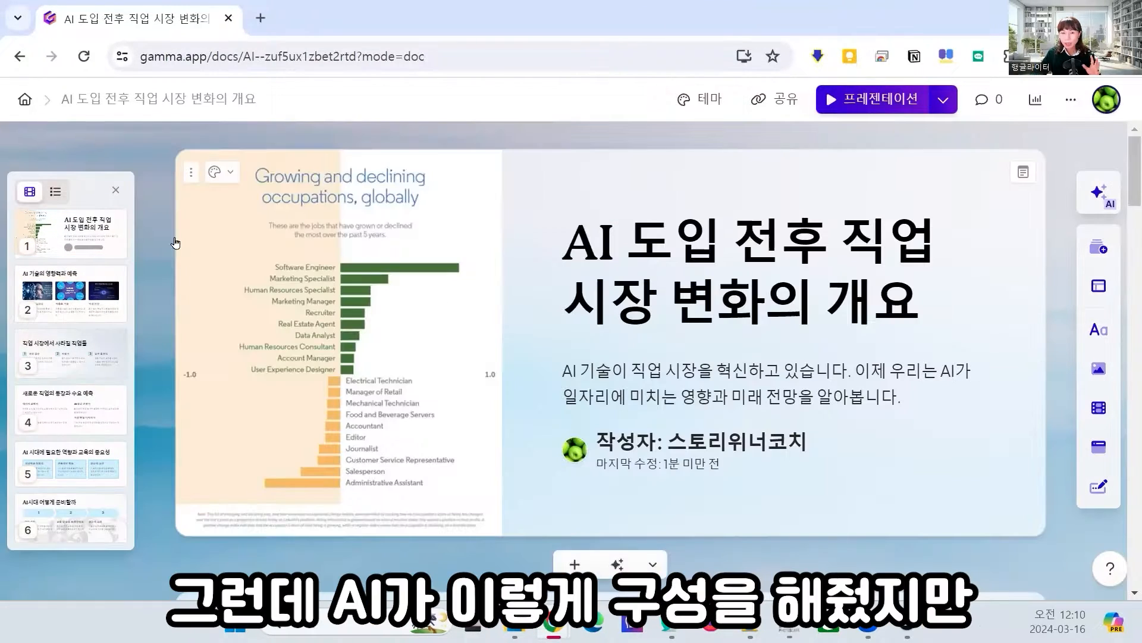
scroll(690, 325, down, 5)
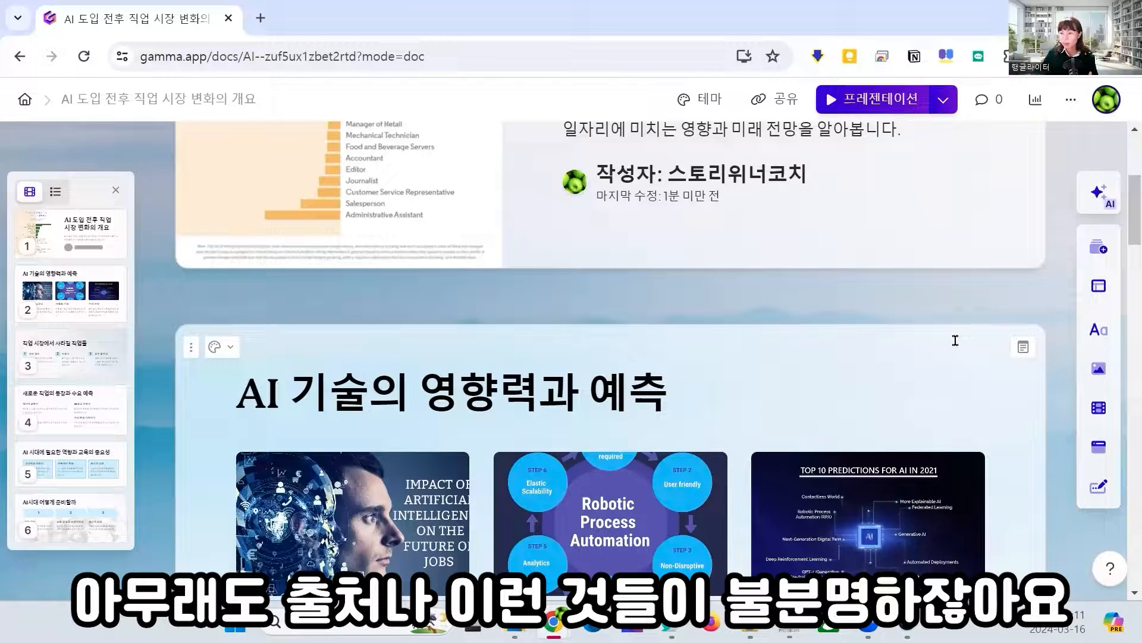
scroll(801, 351, up, 5)
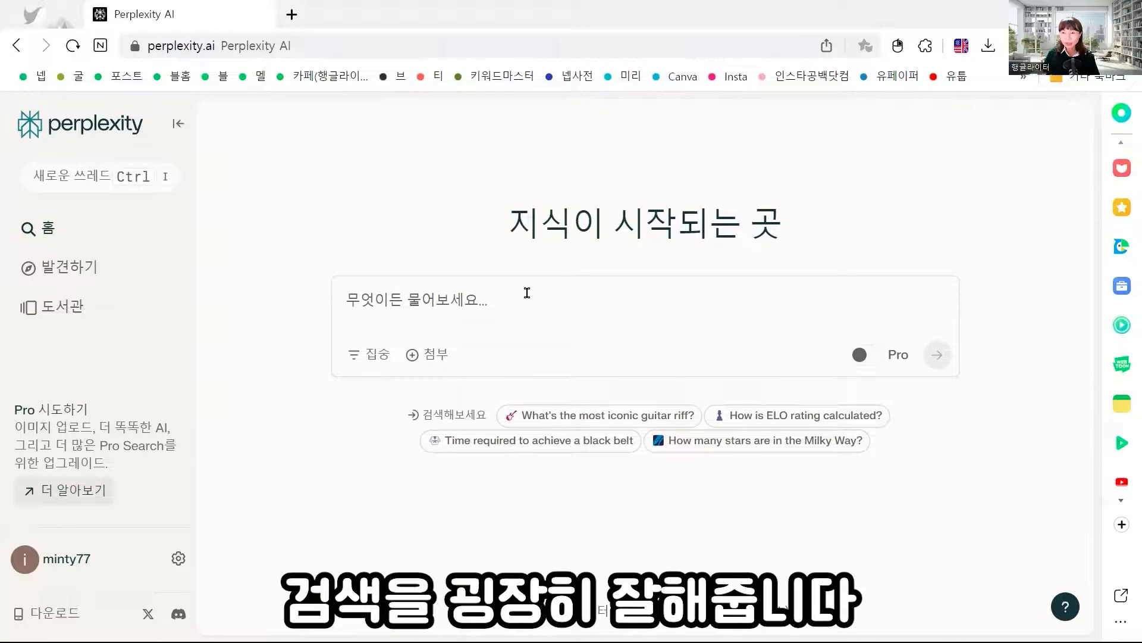
In Perplexity, run a Pro search for "ai 도입 전후 직업 시장 변화에 대한 예측".
click(528, 293)
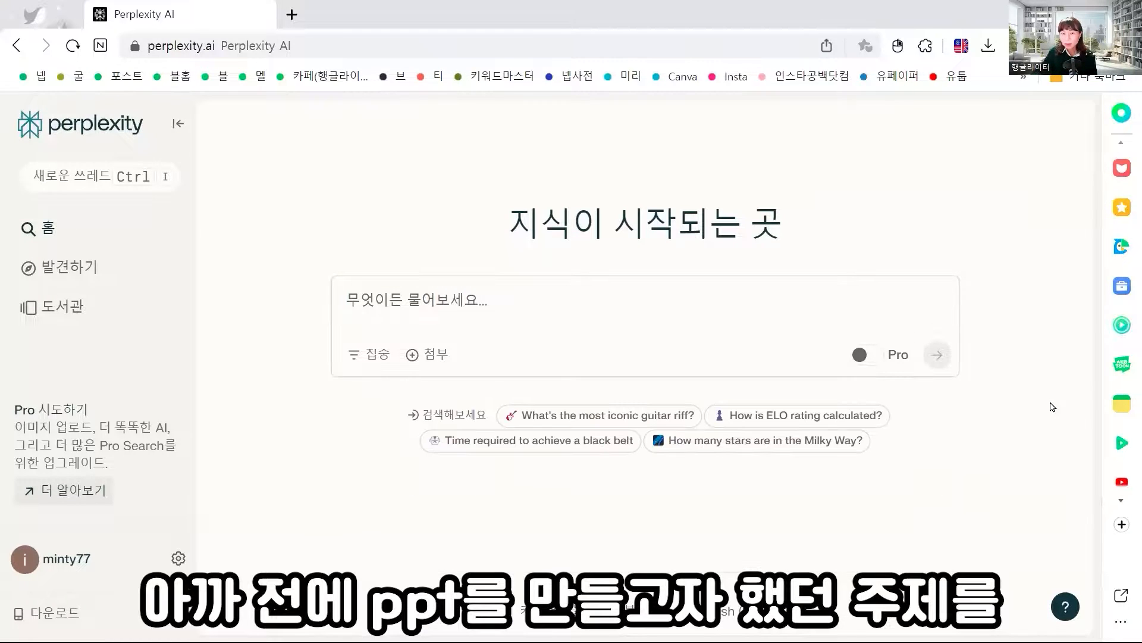
click(464, 309)
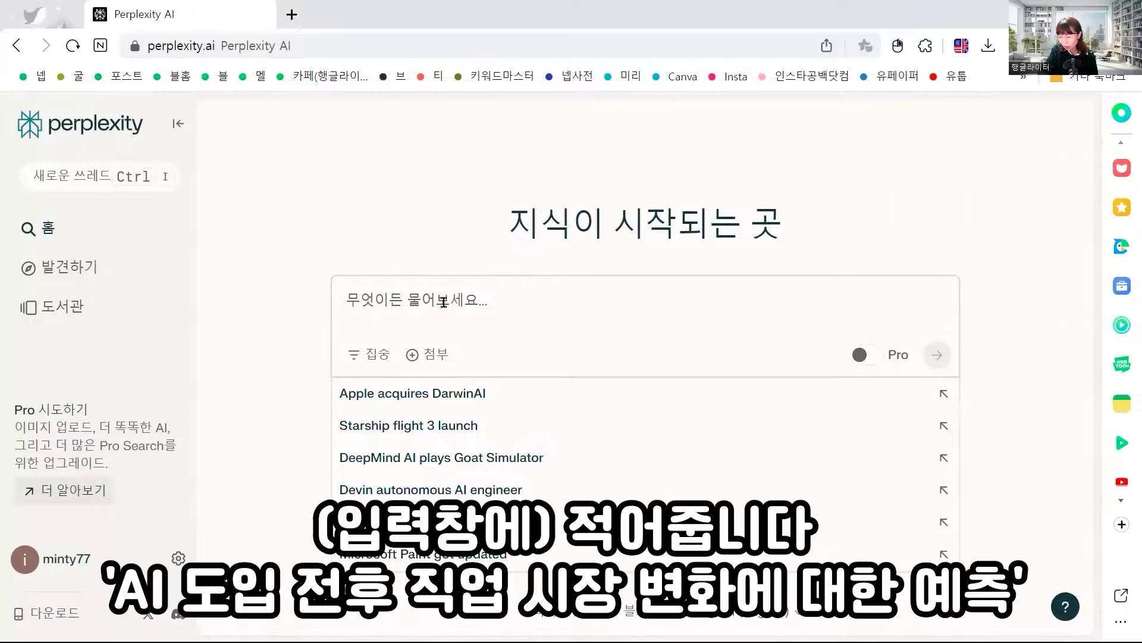
text(ai 도입 전후 직업 시장 변화에 대한 예측)
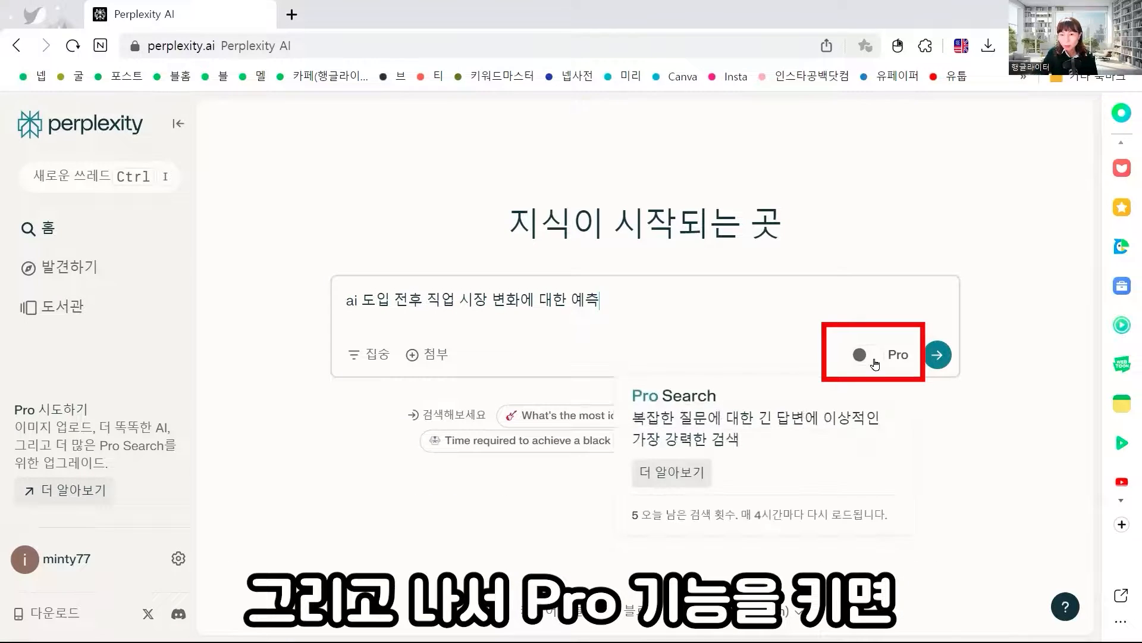
click(875, 363)
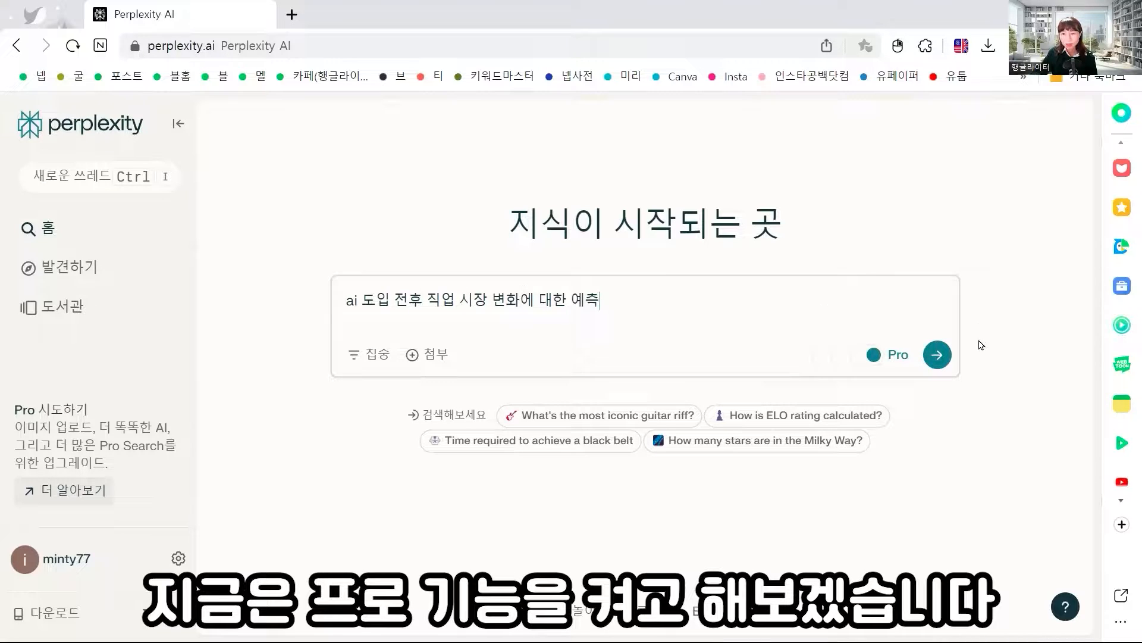
click(938, 356)
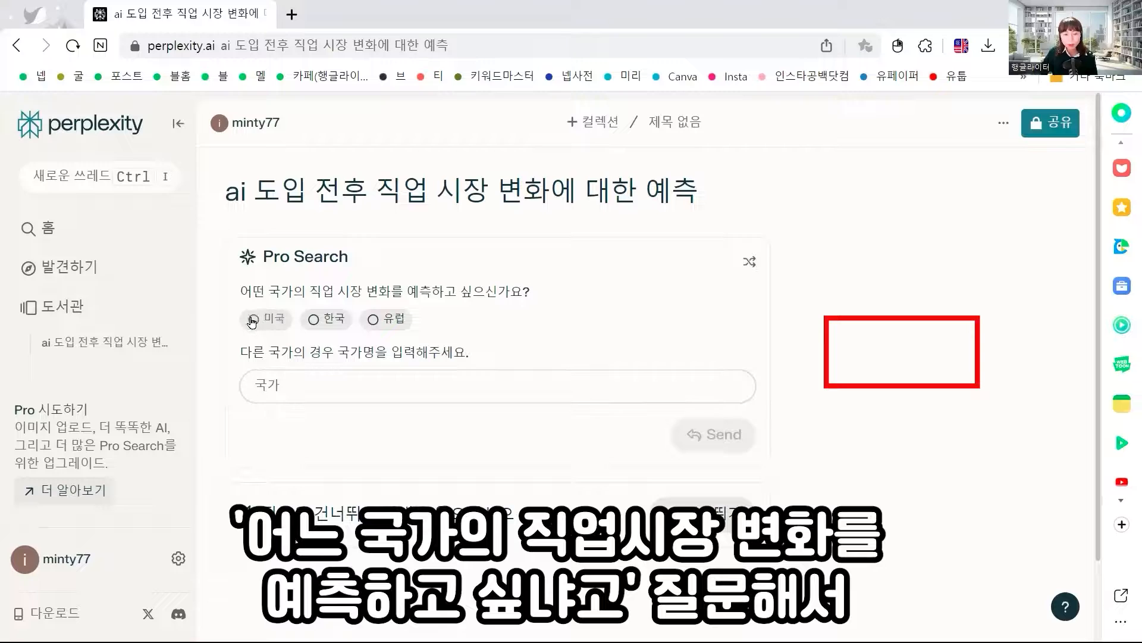
Answer the Pro Search country question with 미국 and 한국 and submit it.
click(257, 317)
click(316, 326)
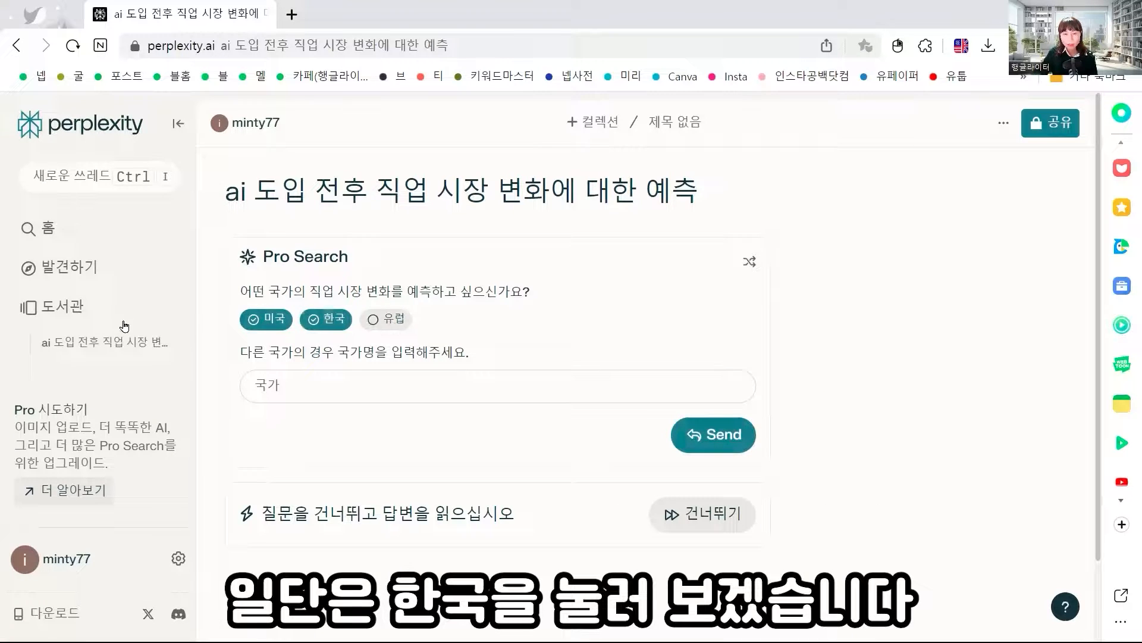
click(708, 437)
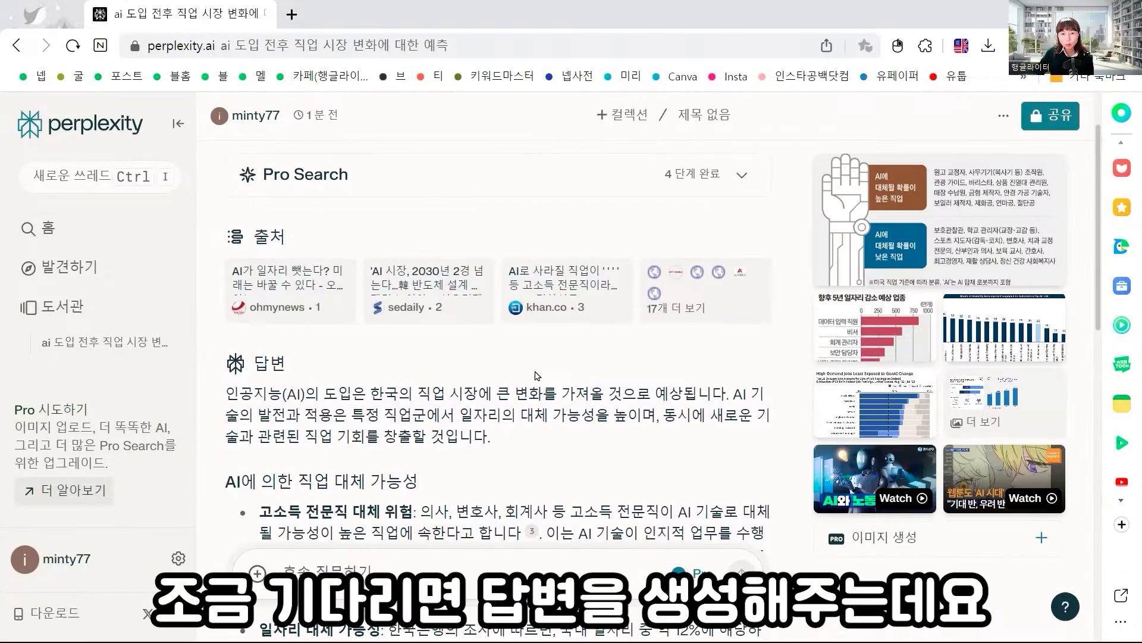
Read through the answer down to its conclusion and open source 5, cited for the Korean AI market forecast.
scroll(476, 307, down, 10)
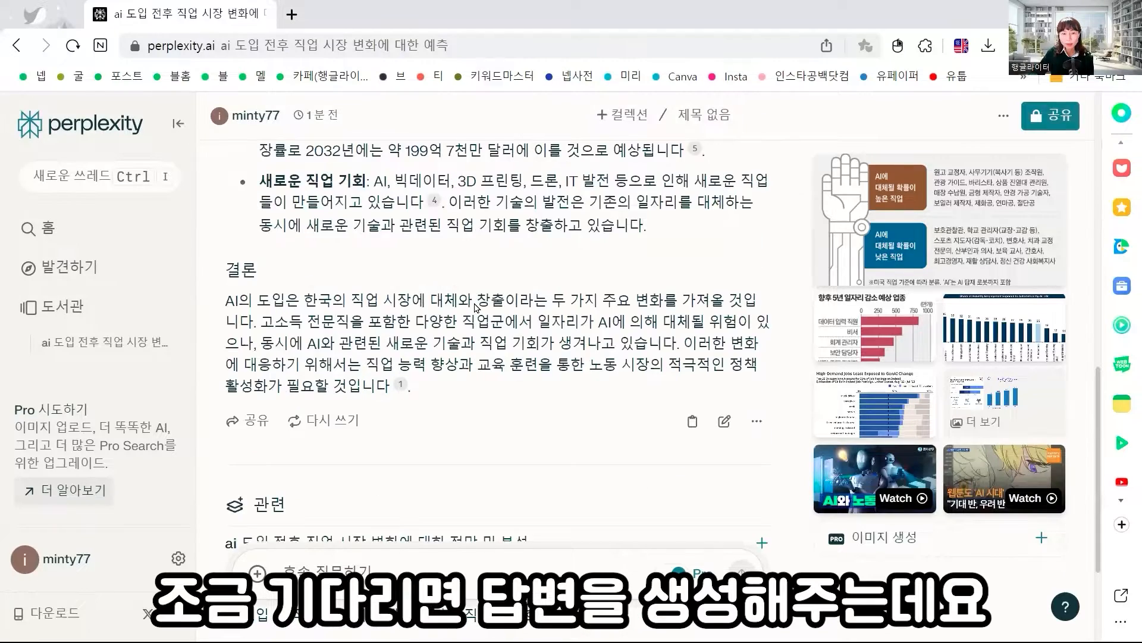
scroll(476, 307, up, 5)
scroll(476, 308, up, 6)
scroll(291, 369, down, 4)
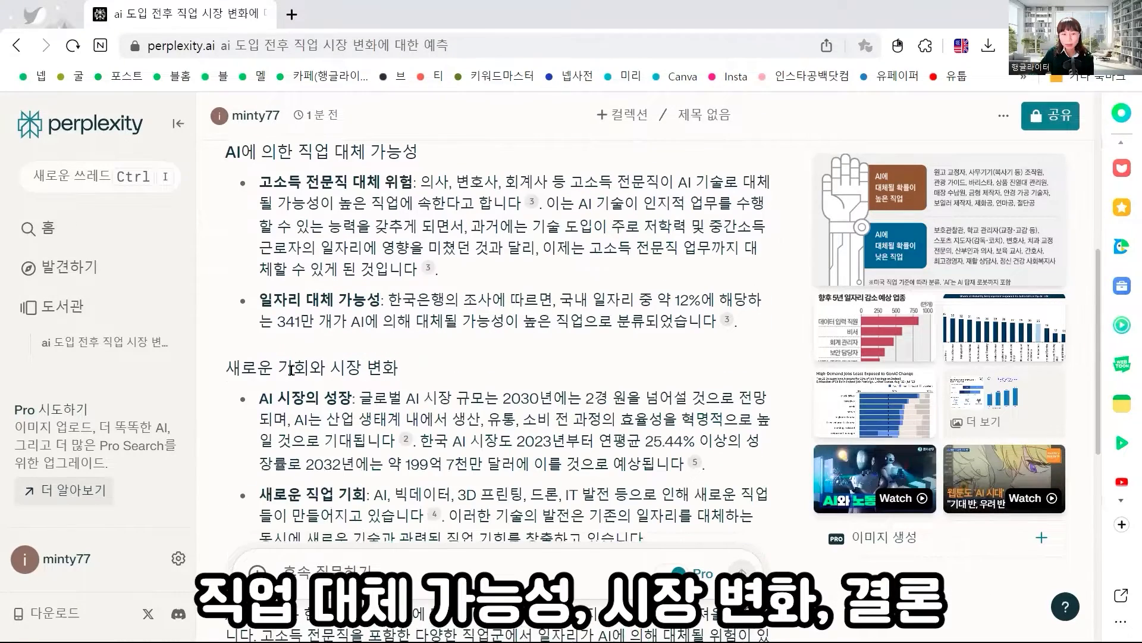
scroll(468, 380, down, 4)
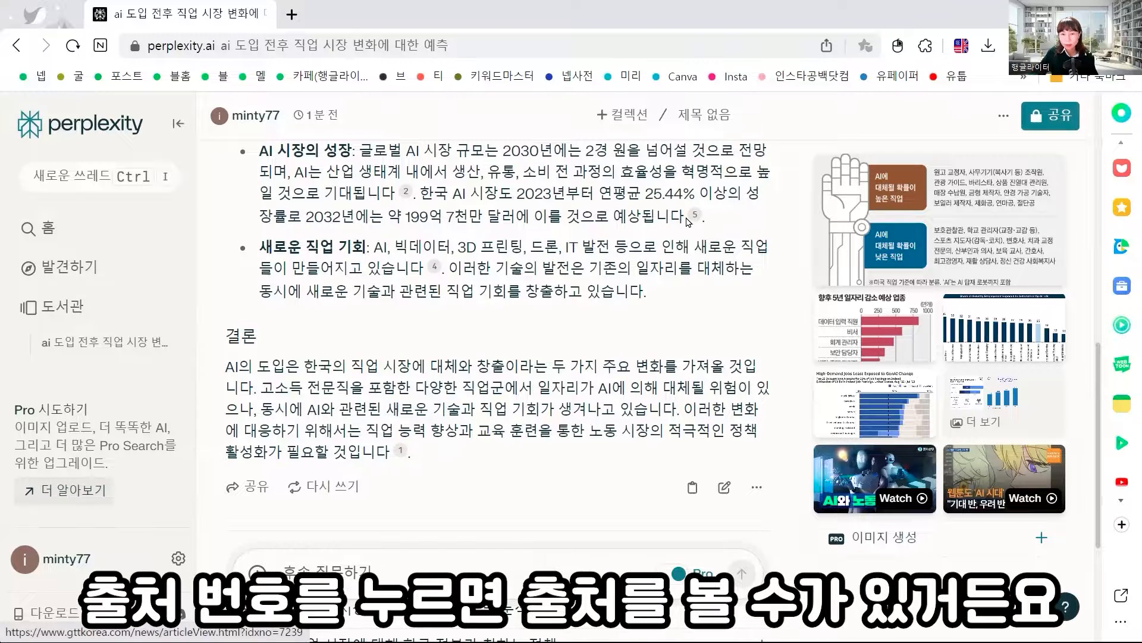
click(694, 214)
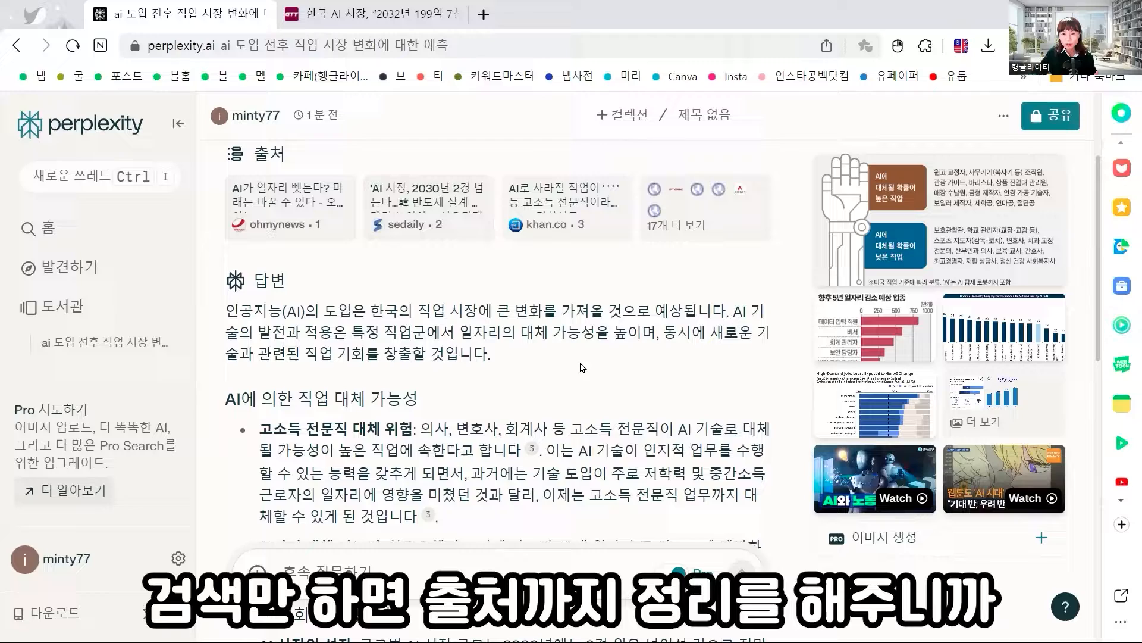
Review the answer's sections on job replacement and on new opportunities and market changes.
scroll(582, 367, down, 4)
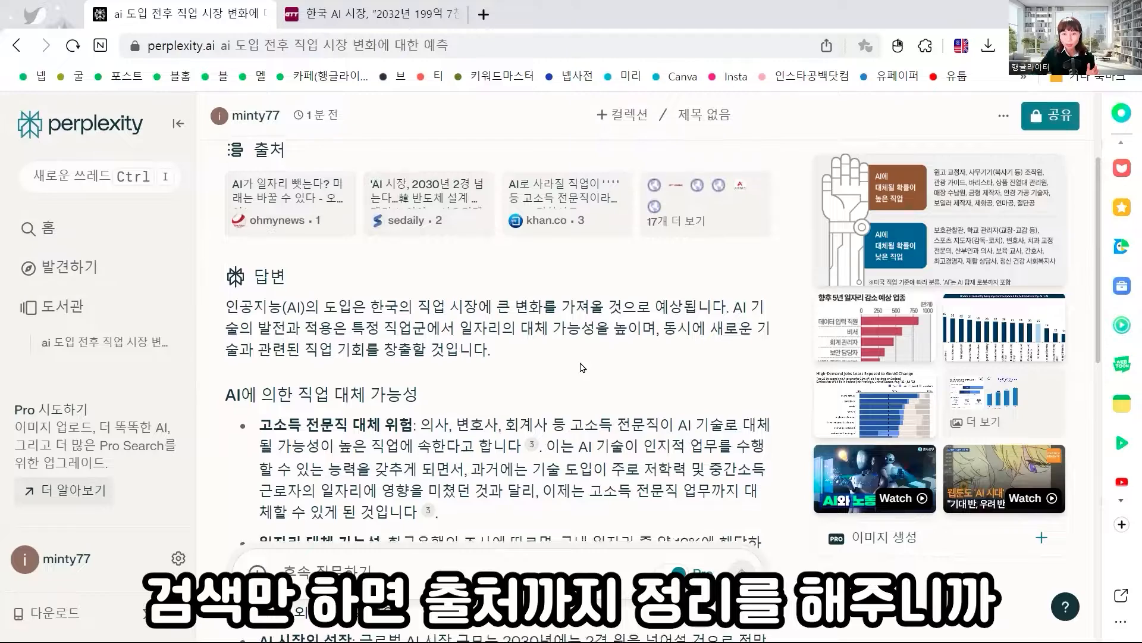
scroll(607, 338, down, 4)
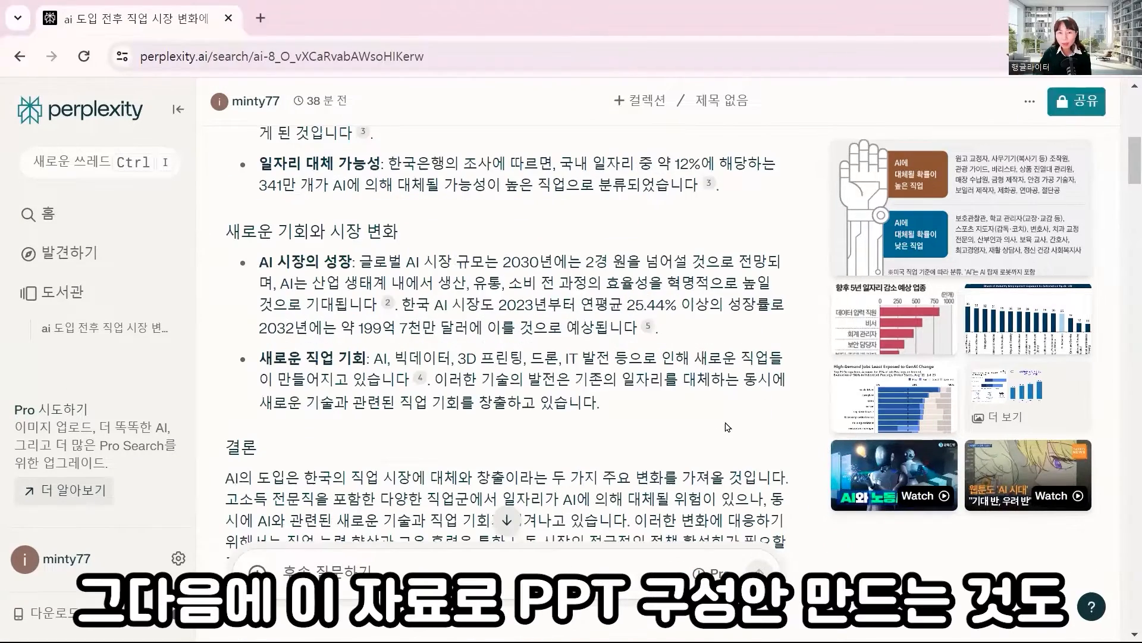
scroll(714, 483, up, 3)
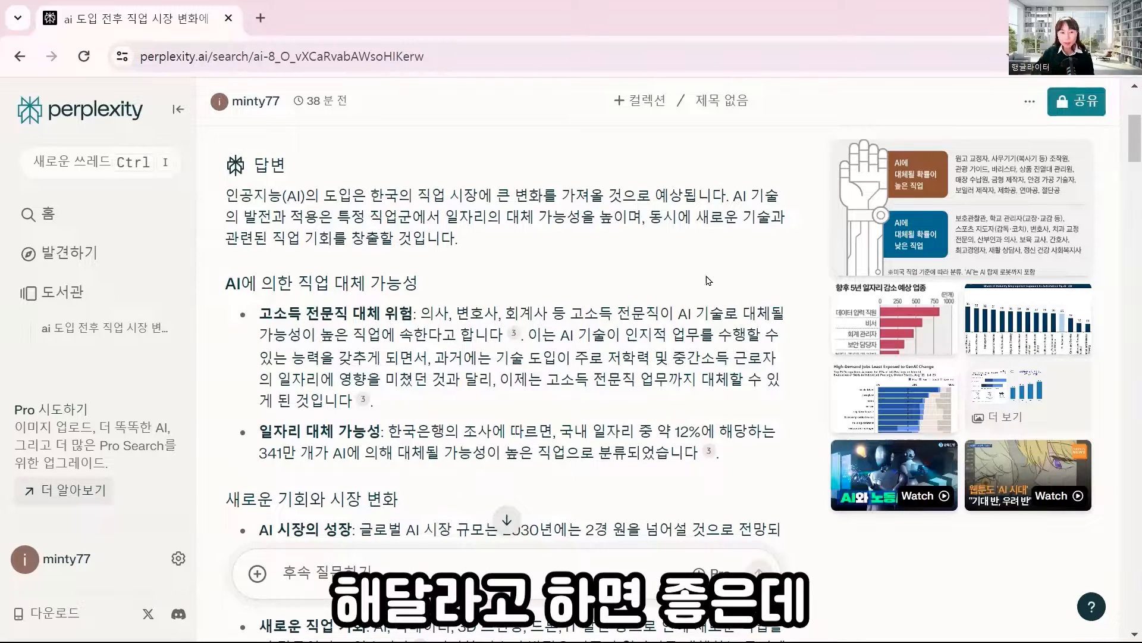
scroll(585, 410, down, 3)
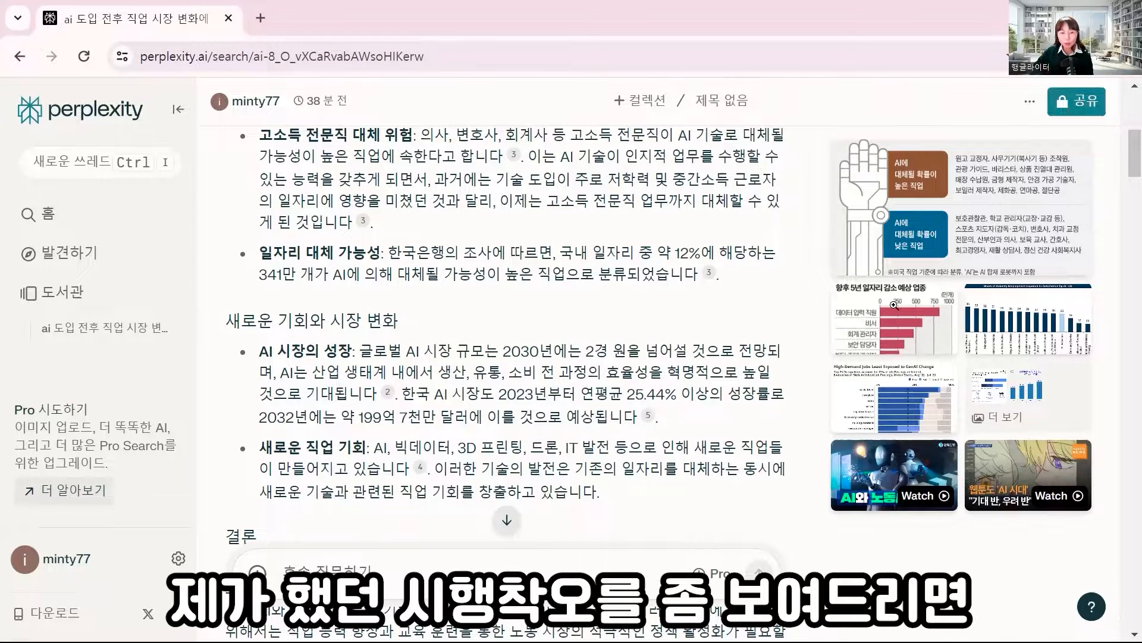
Examine the follow-up answer proposing a PPT structure, slide by slide from the title page to the conclusion.
scroll(690, 369, down, 8)
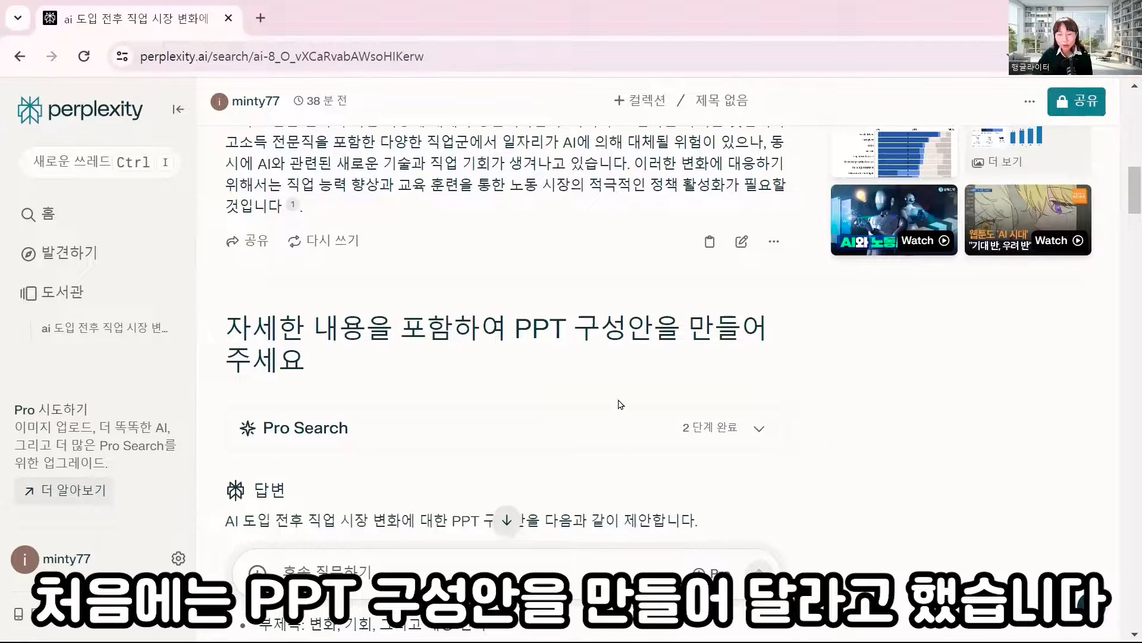
scroll(512, 372, down, 4)
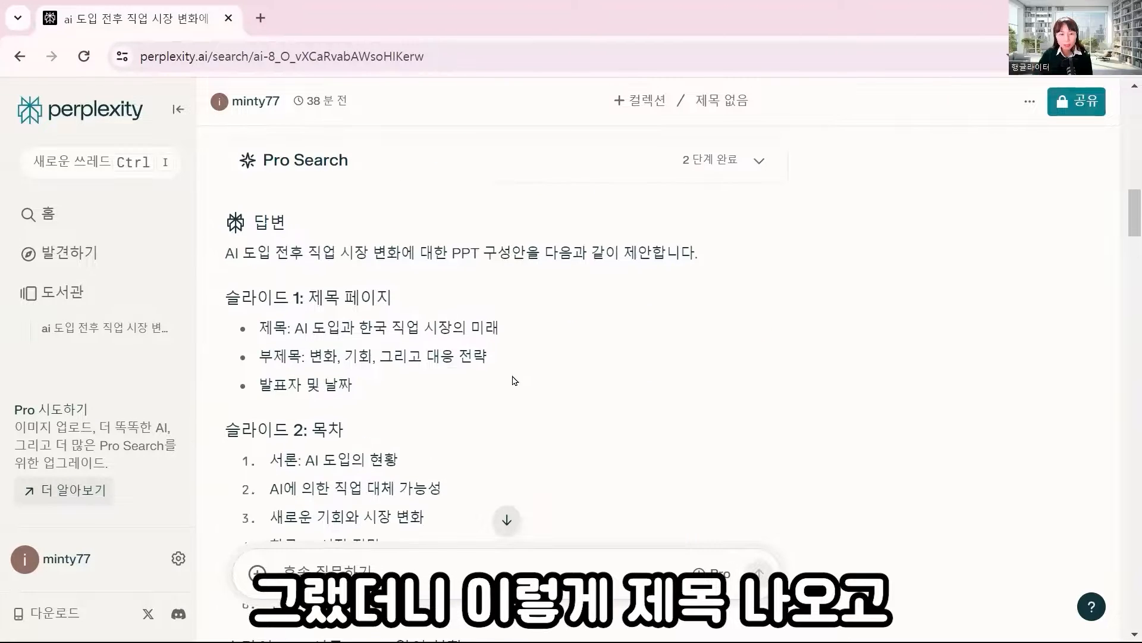
scroll(466, 357, down, 7)
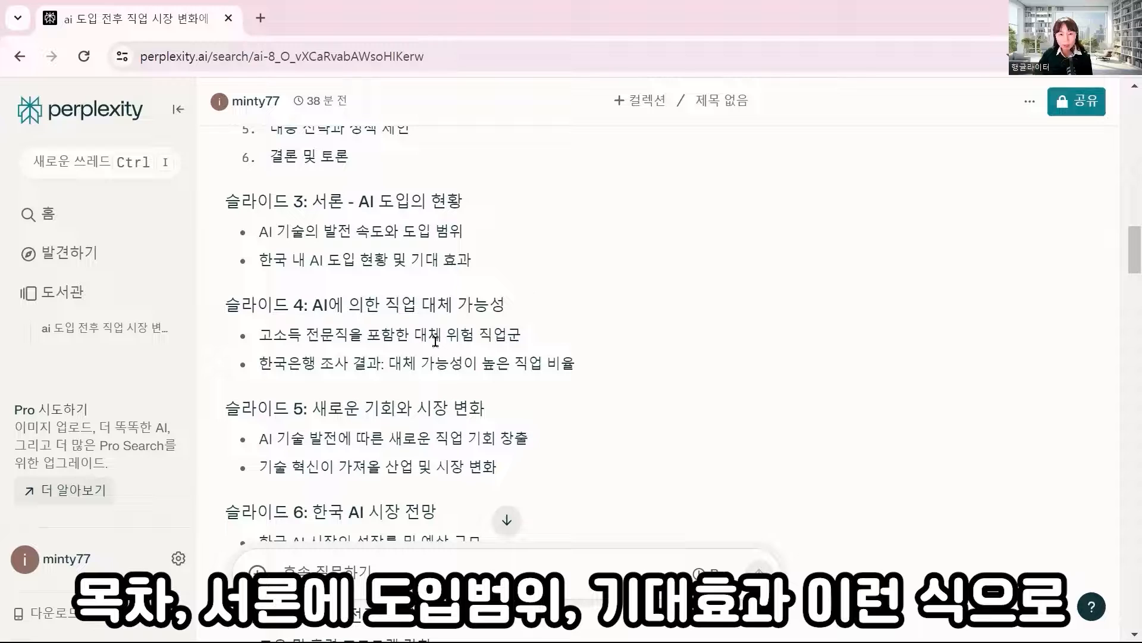
scroll(594, 369, down, 3)
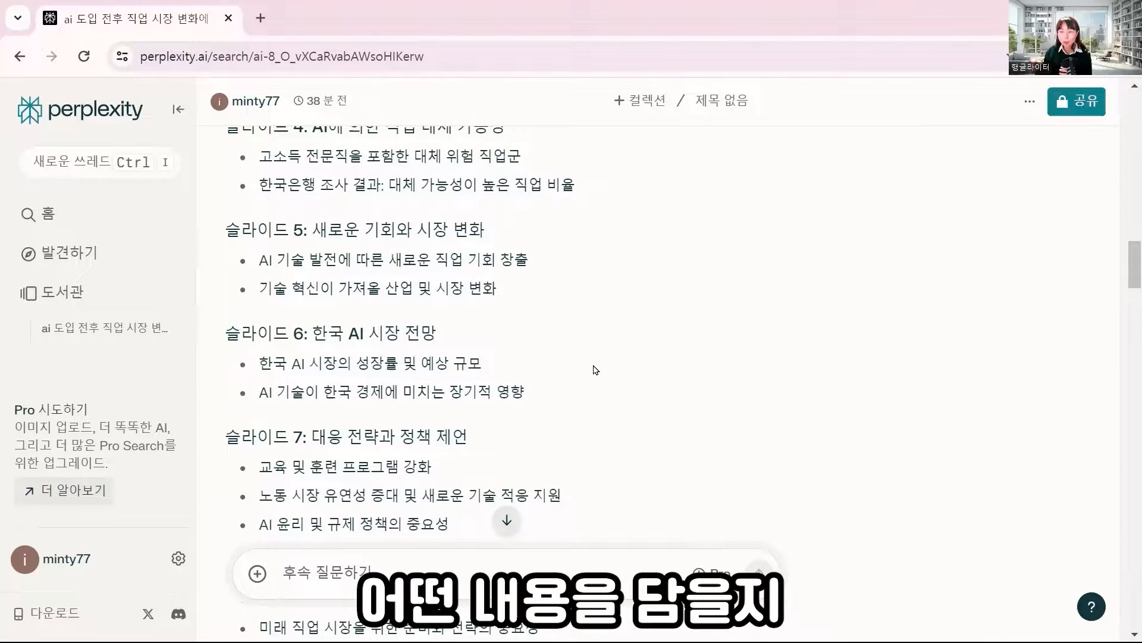
scroll(596, 372, down, 2)
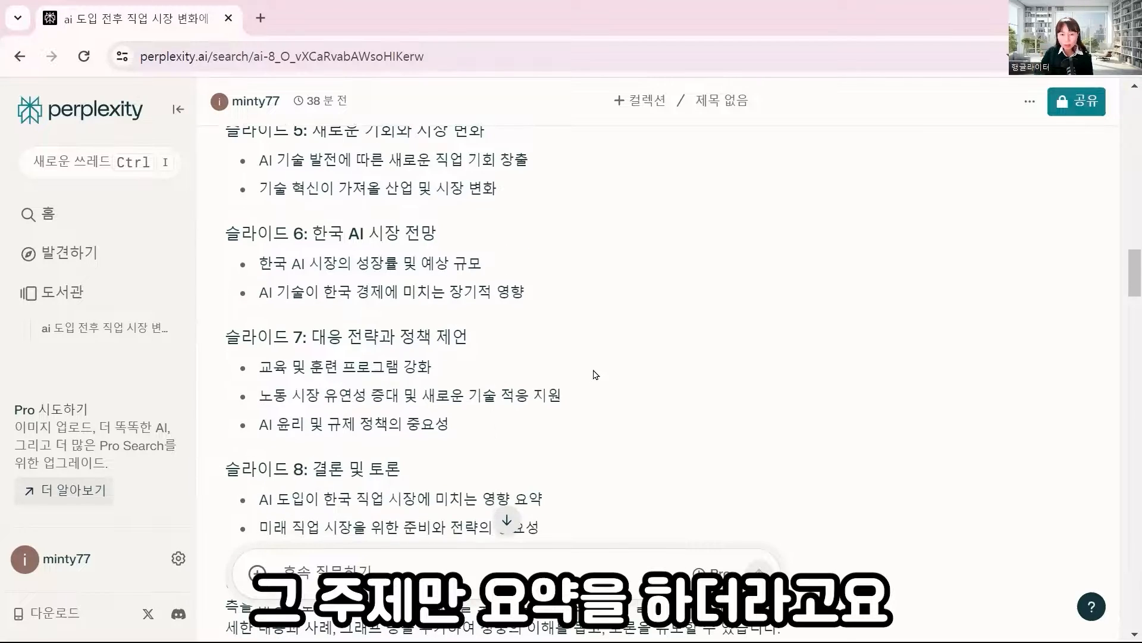
scroll(595, 374, up, 2)
scroll(596, 374, up, 7)
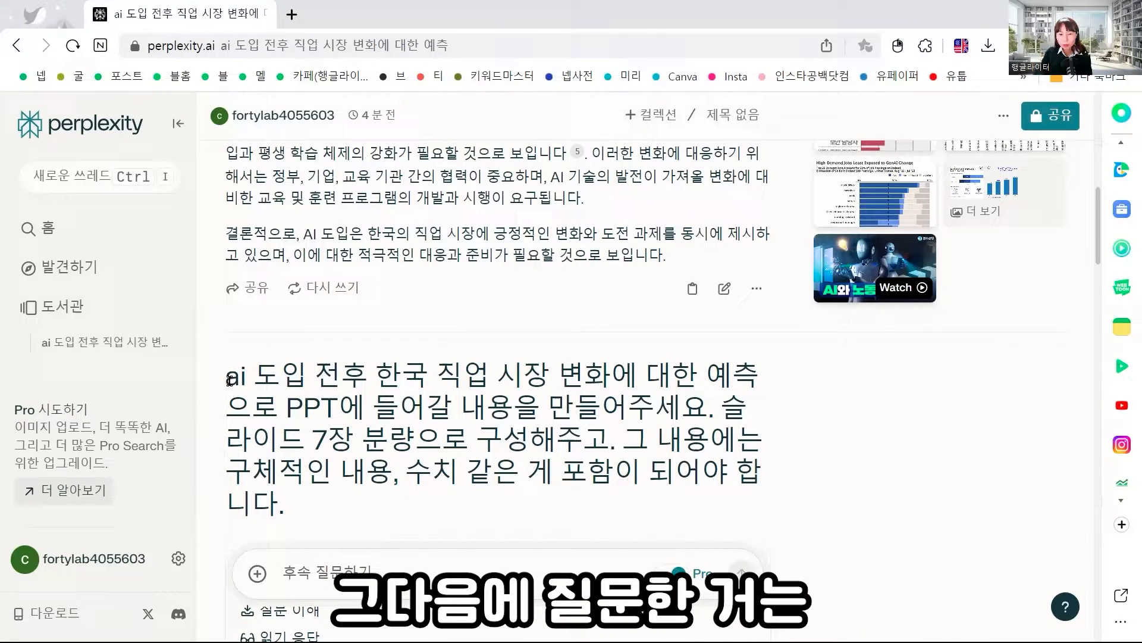
Examine the follow-up prompt requesting seven slides of PPT content on Korea's job market before and after AI, including concrete details and figures.
drag(229, 380, 770, 382)
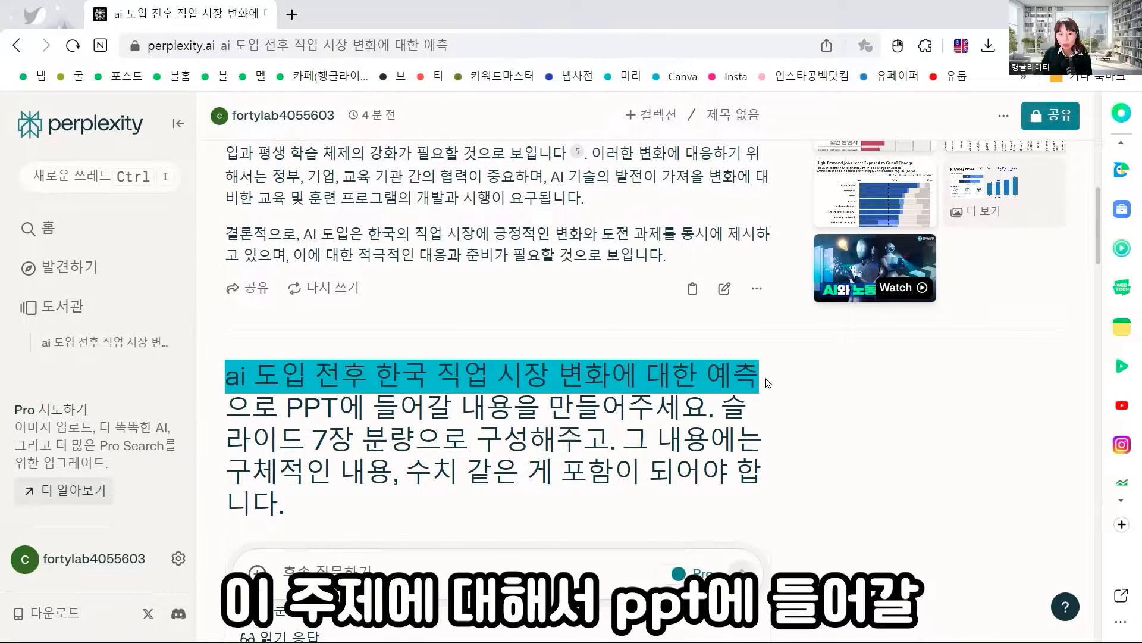
drag(297, 410, 504, 411)
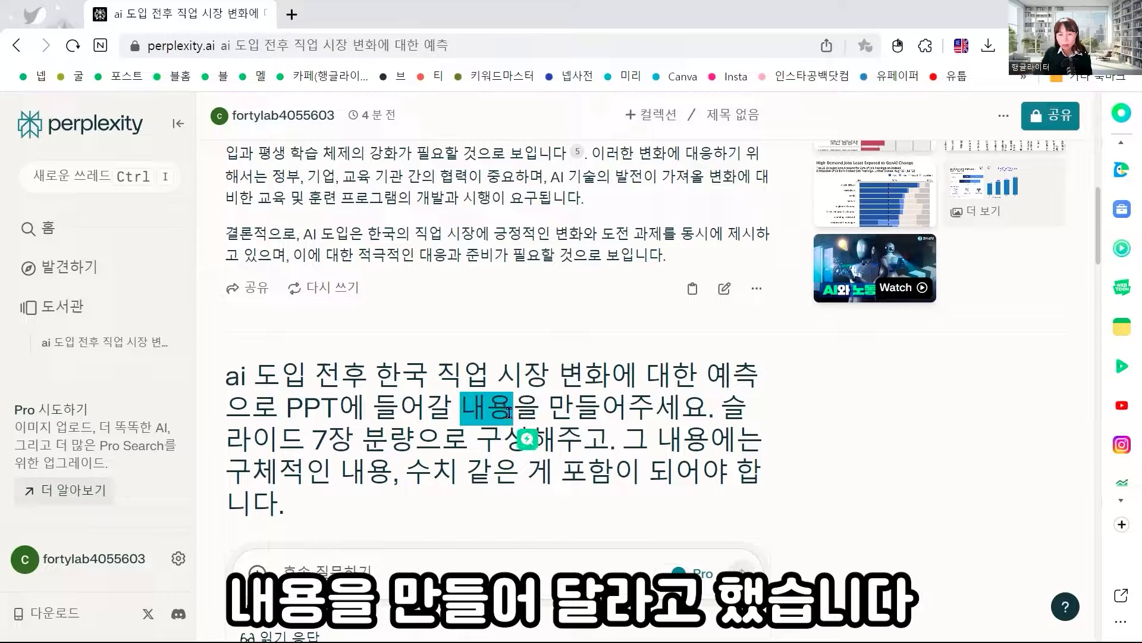
scroll(517, 413, down, 1)
drag(623, 357, 600, 394)
click(366, 398)
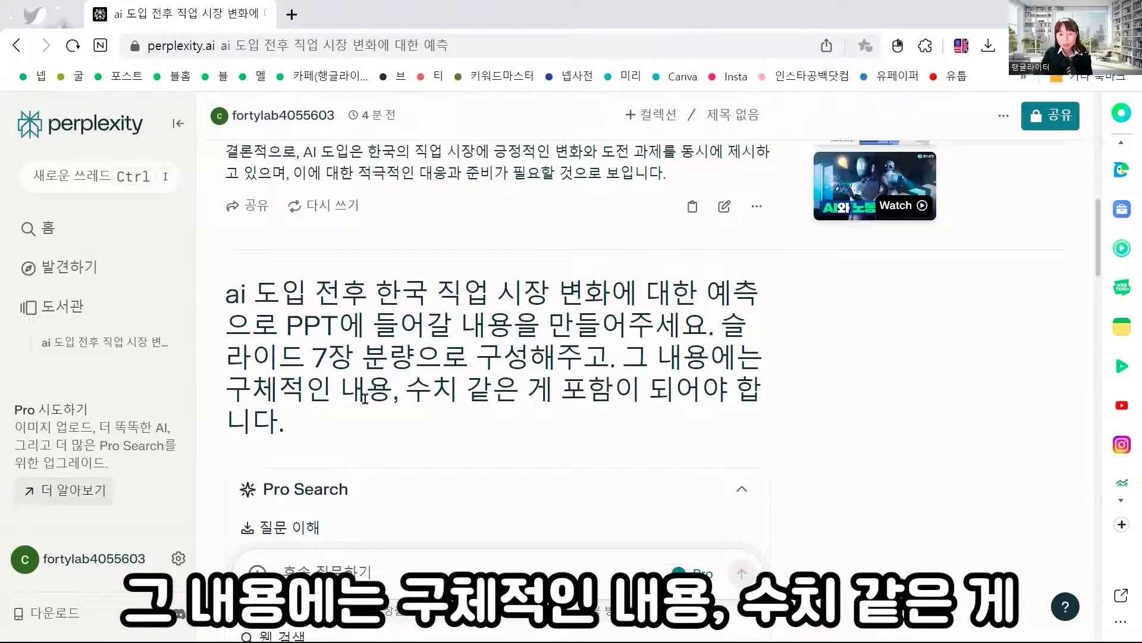
drag(341, 397, 509, 399)
click(509, 398)
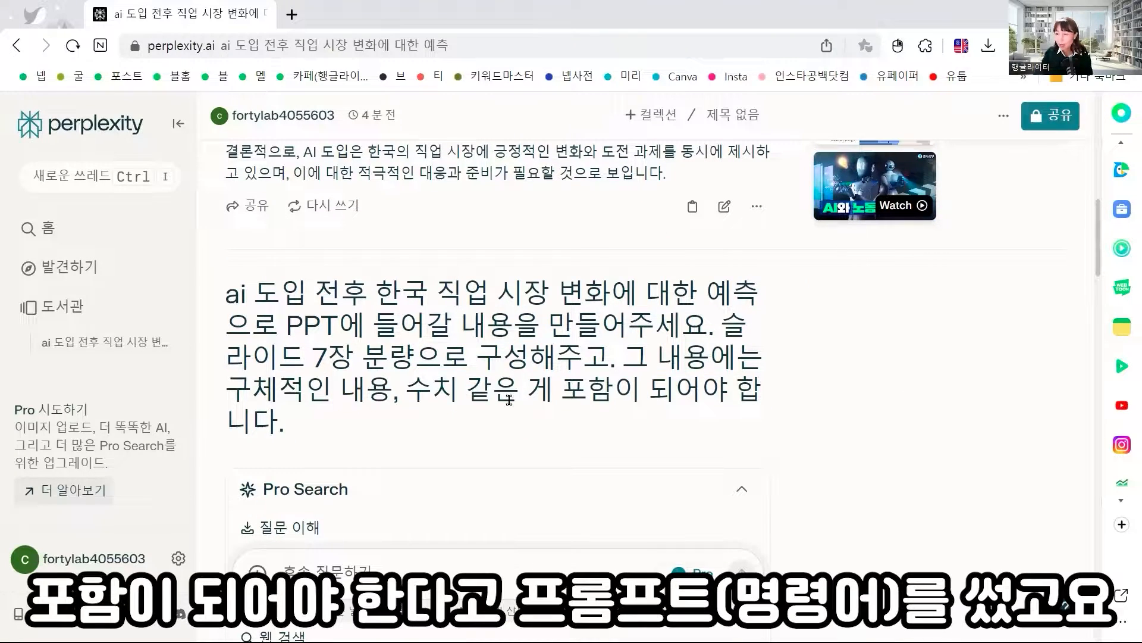
drag(312, 357, 414, 357)
scroll(512, 260, down, 1)
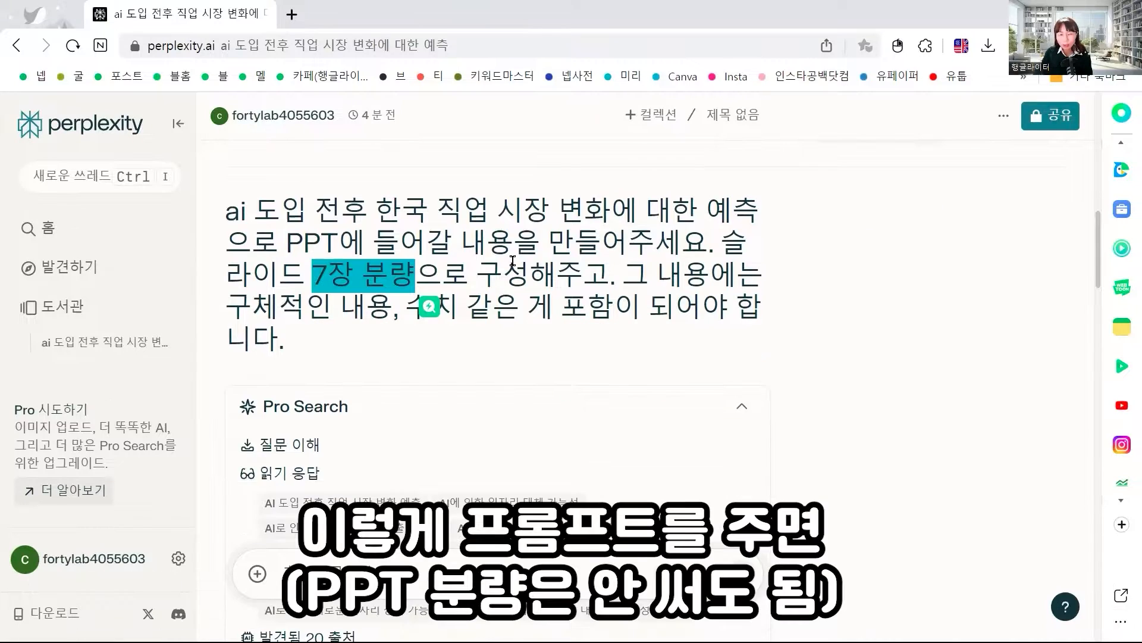
Read the seven-slide answer from its search breakdown and sources through slide 7, noting the Bank of Korea statistic in slide 2.
scroll(560, 280, down, 2)
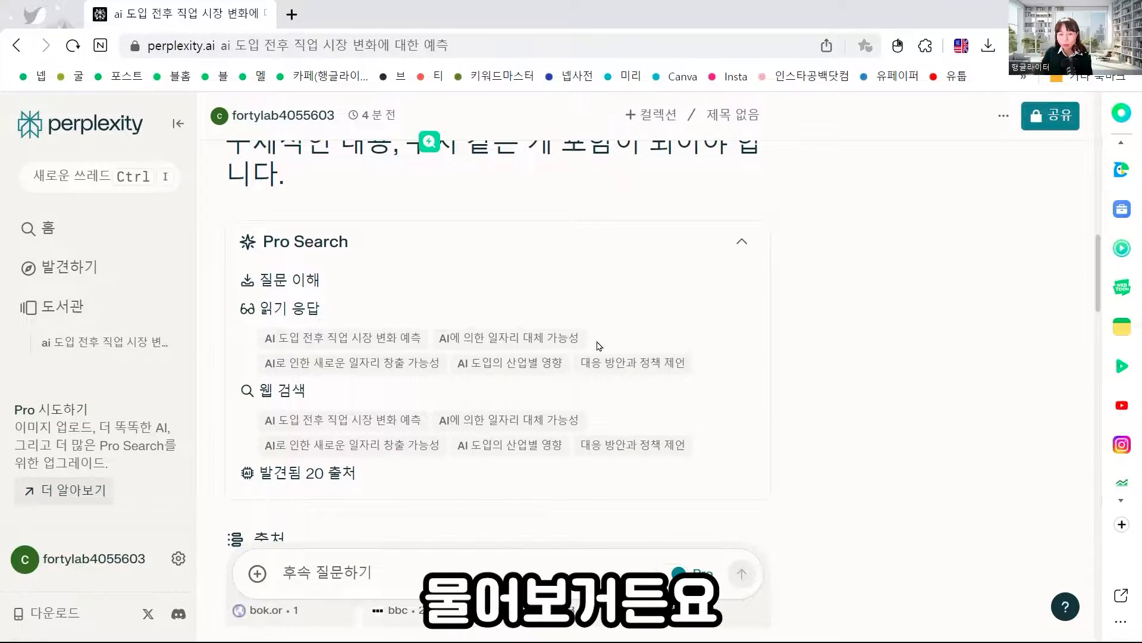
scroll(530, 339, down, 2)
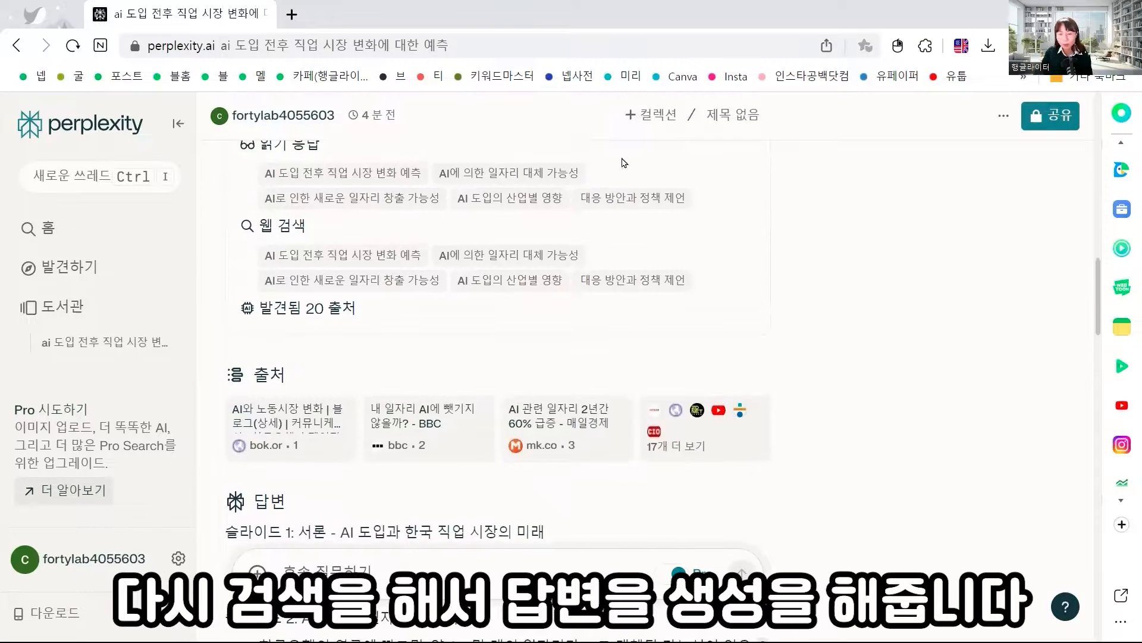
scroll(598, 257, down, 5)
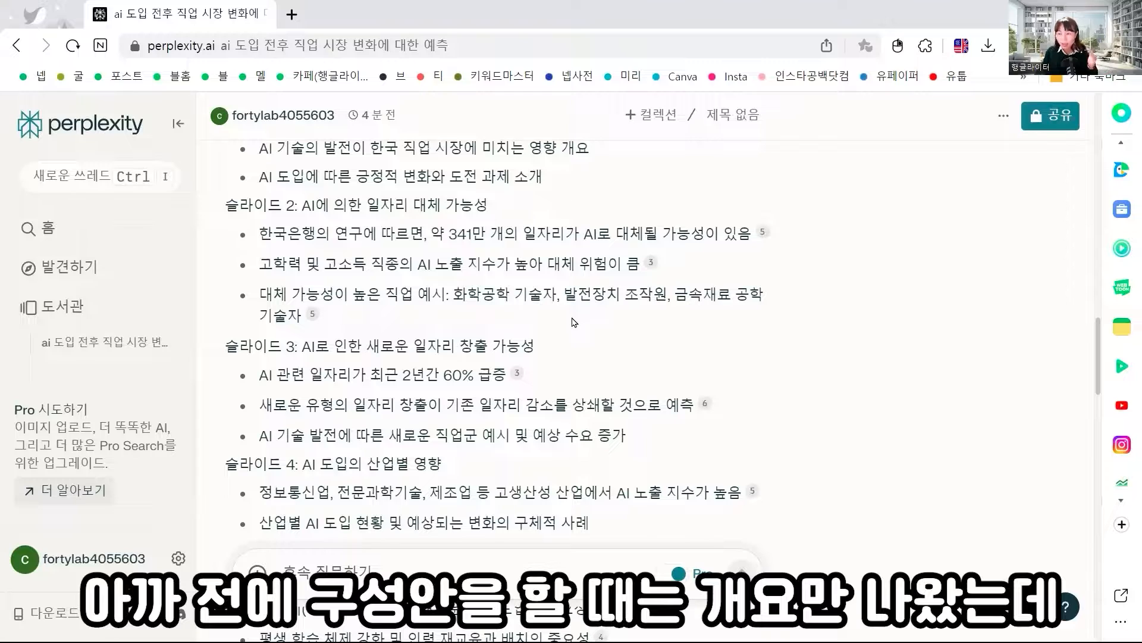
scroll(574, 322, up, 1)
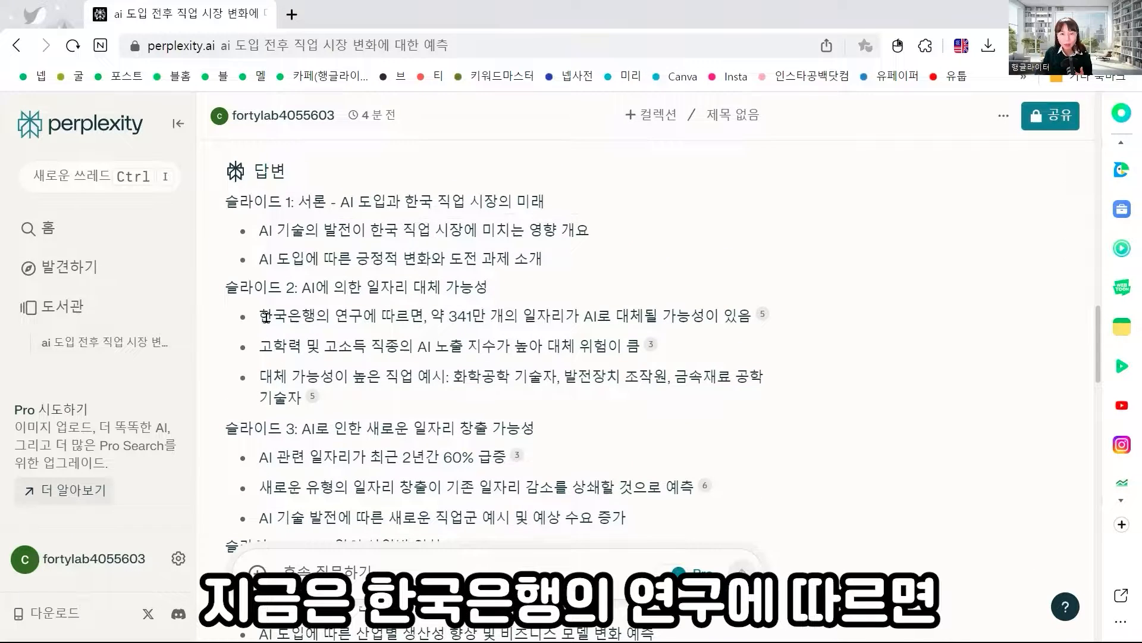
drag(268, 317, 767, 320)
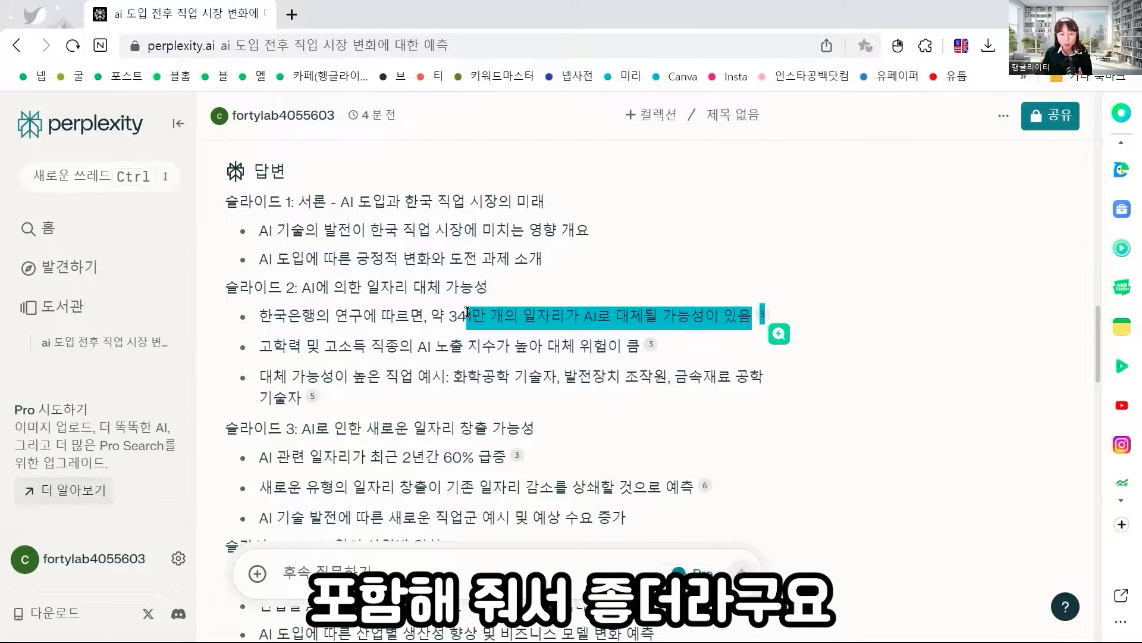
scroll(468, 311, down, 3)
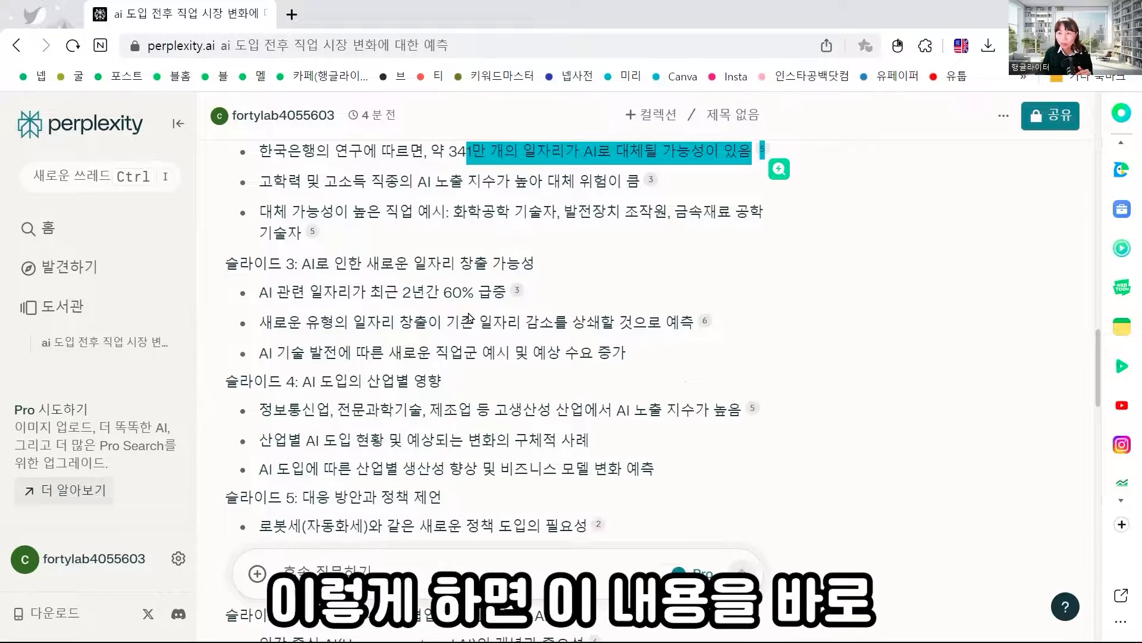
scroll(468, 315, down, 6)
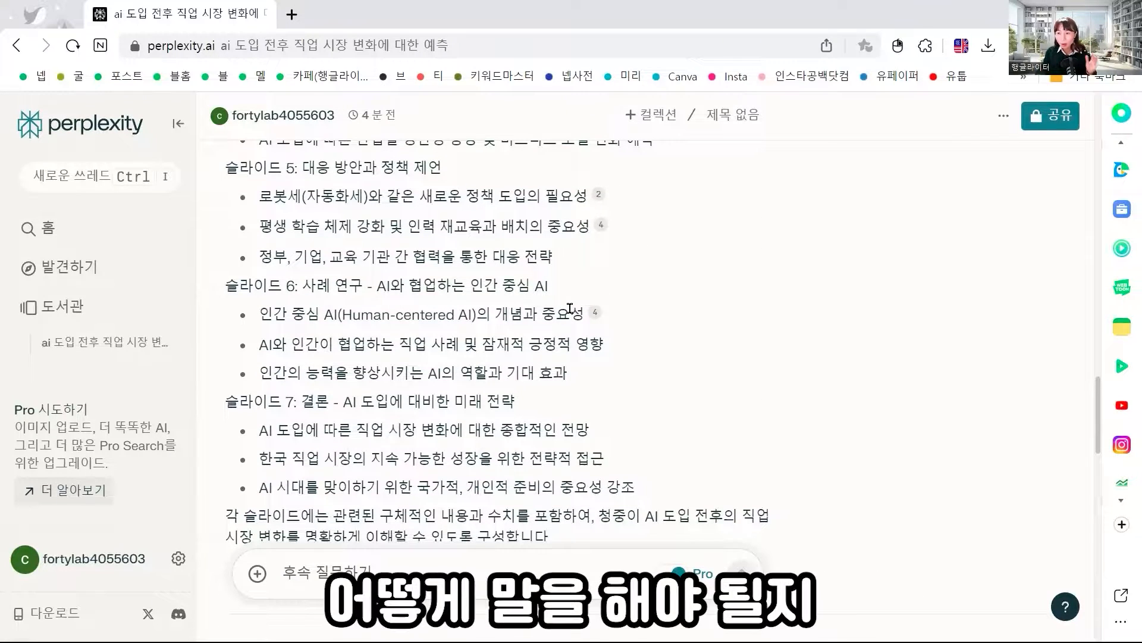
scroll(571, 310, down, 2)
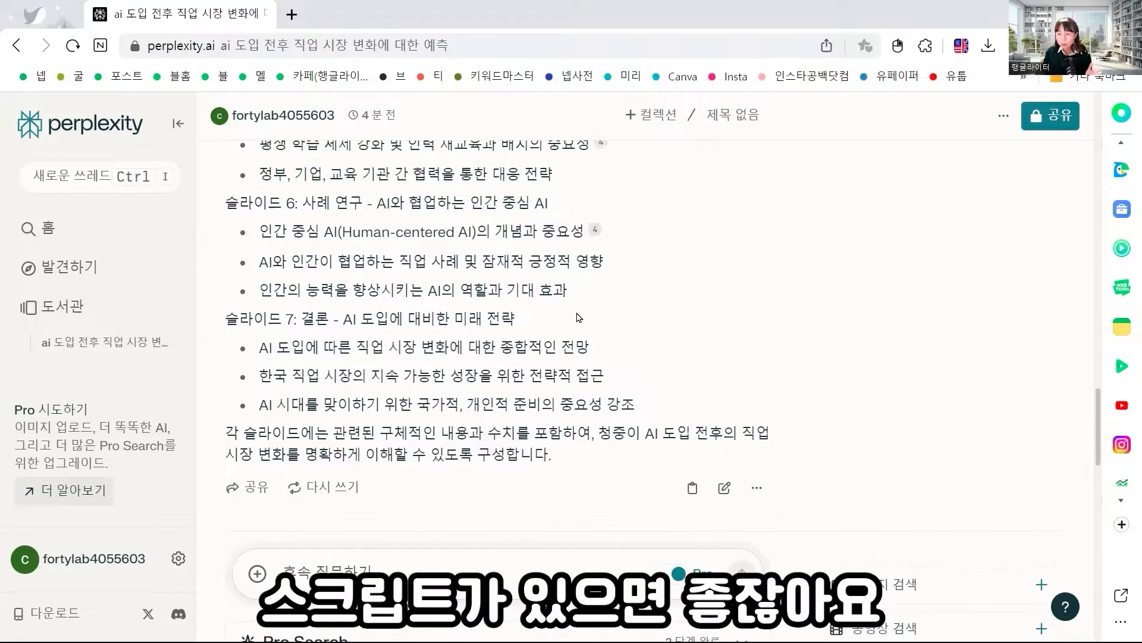
Review the follow-up request for a PPT script, its Pro Search interpretation, and how the script matches the seven-slide outline.
scroll(583, 304, down, 5)
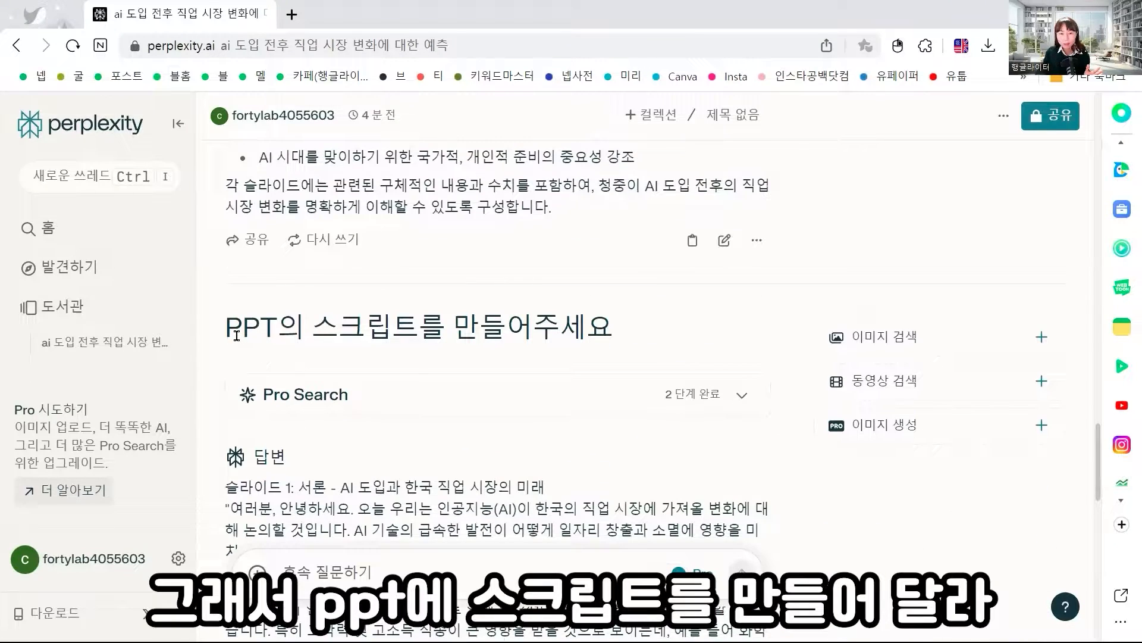
drag(236, 335, 567, 351)
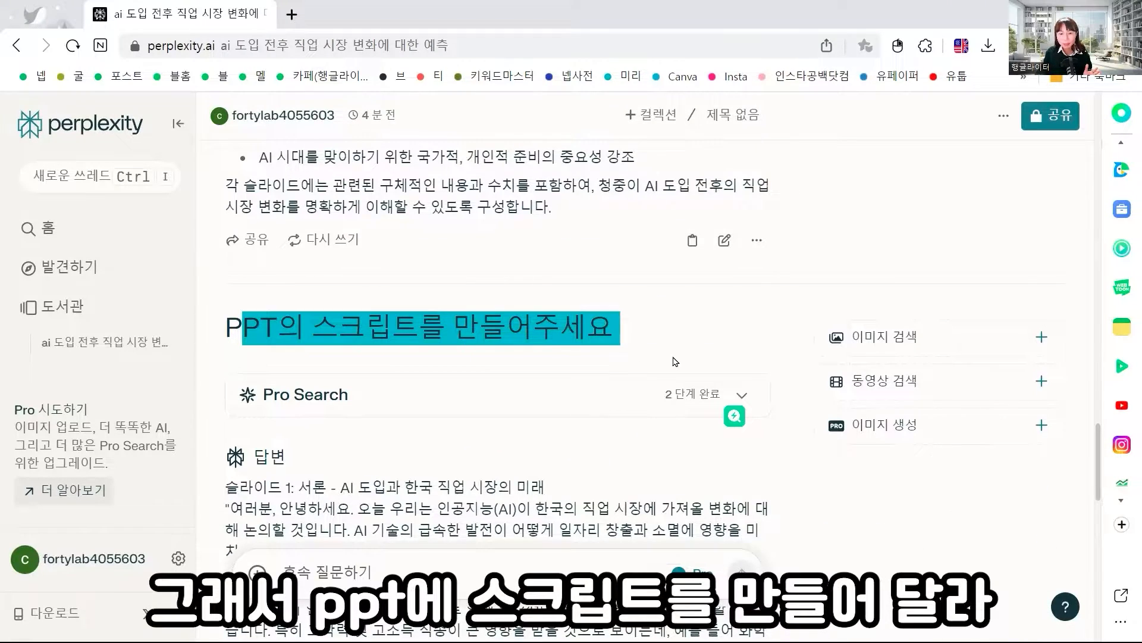
scroll(576, 353, up, 5)
scroll(504, 344, down, 5)
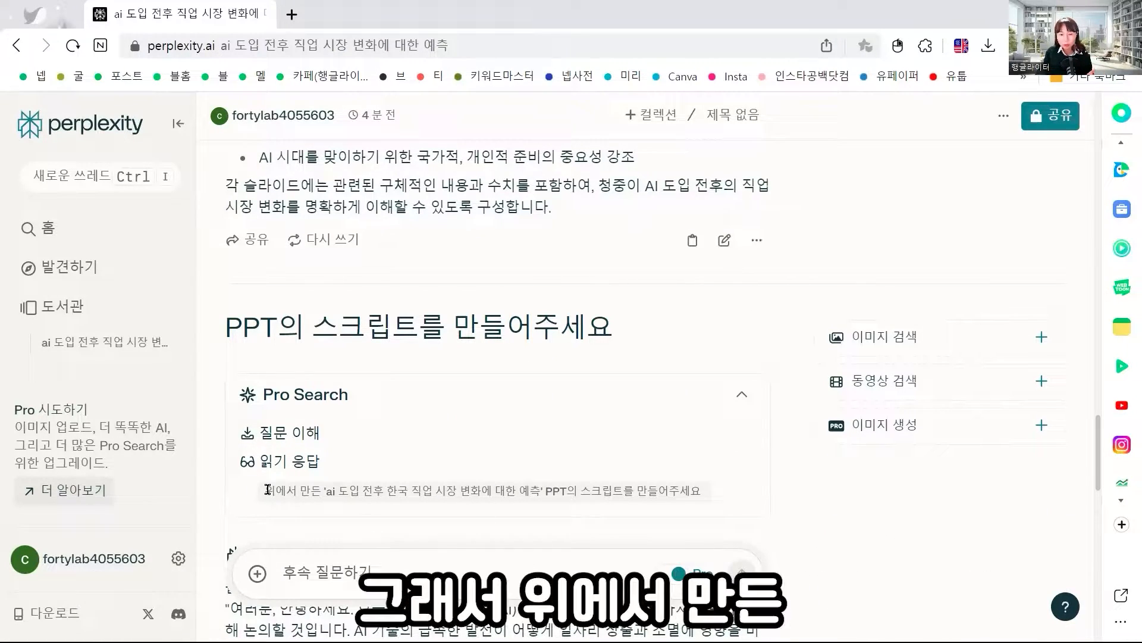
triple_click(307, 492)
drag(323, 492, 542, 493)
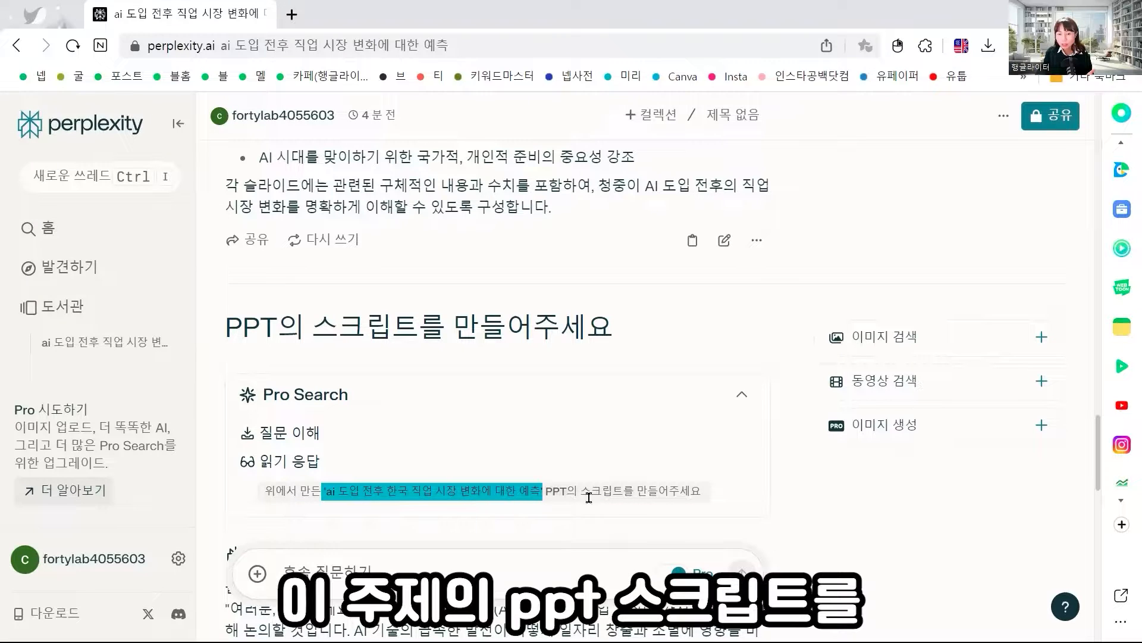
click(622, 497)
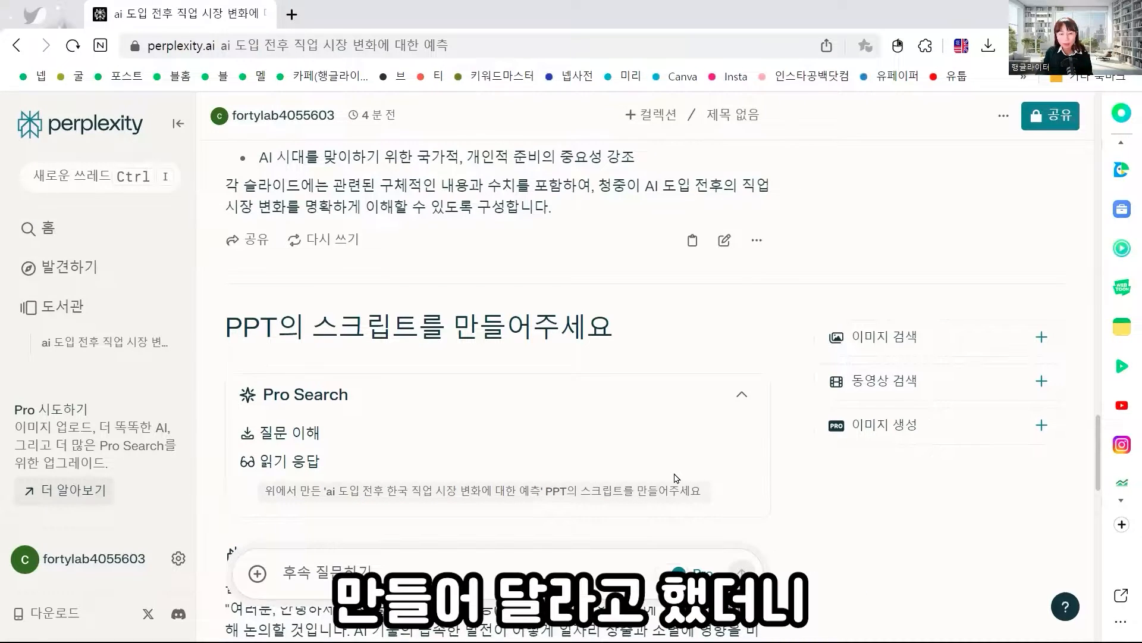
scroll(615, 226, down, 12)
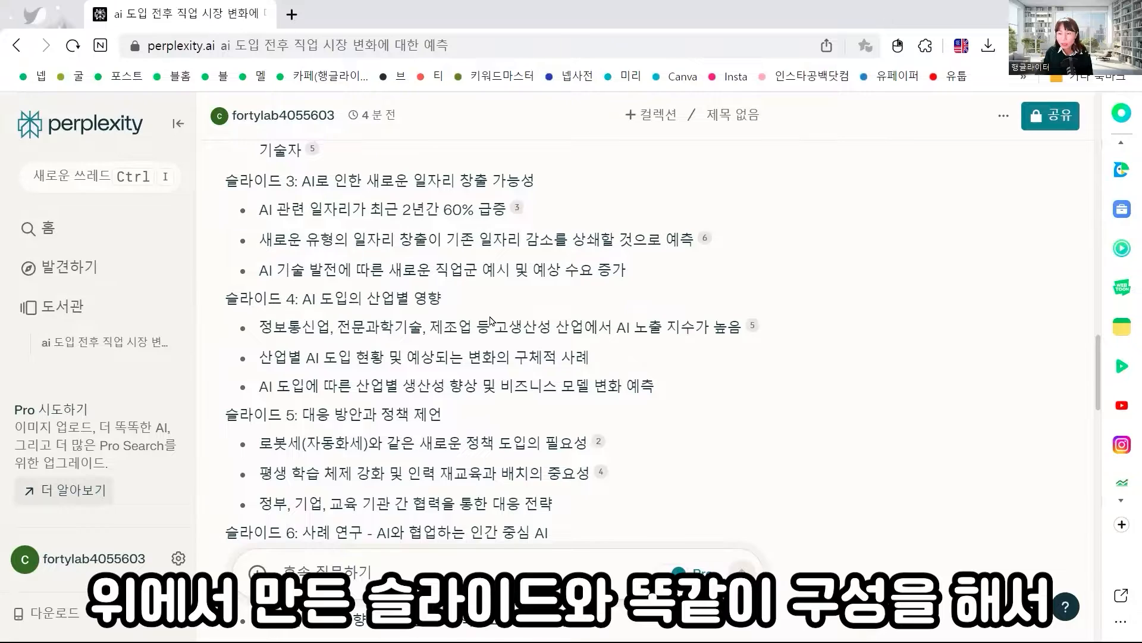
scroll(491, 321, down, 10)
scroll(374, 427, down, 9)
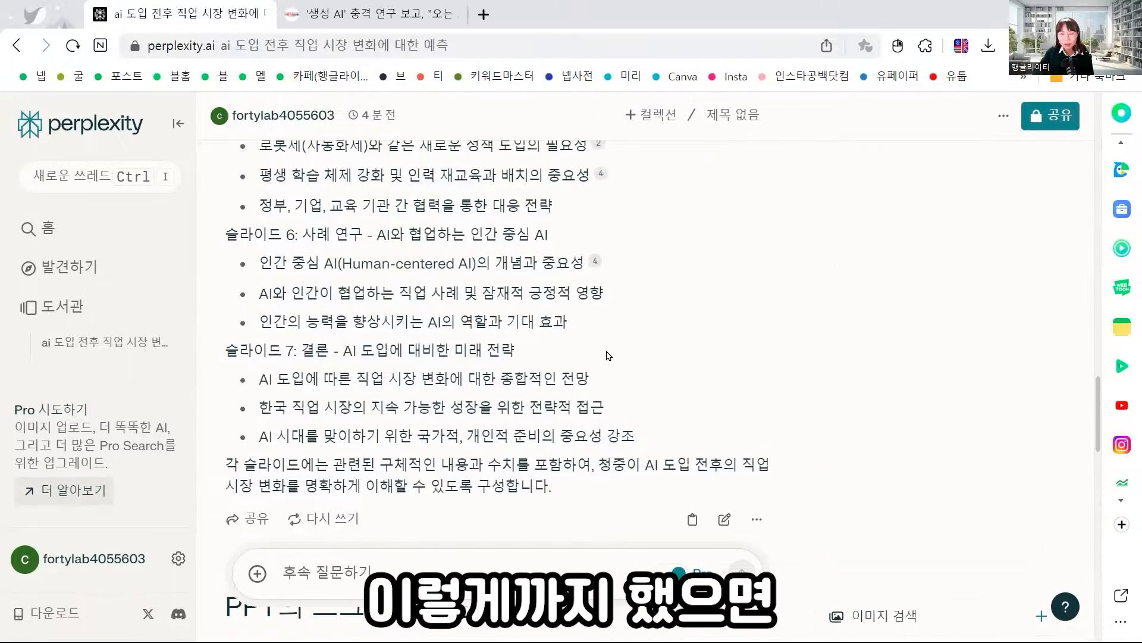
Select the seven-slide answer's text from the slide 1 heading through the conclusion for copying.
scroll(711, 366, up, 6)
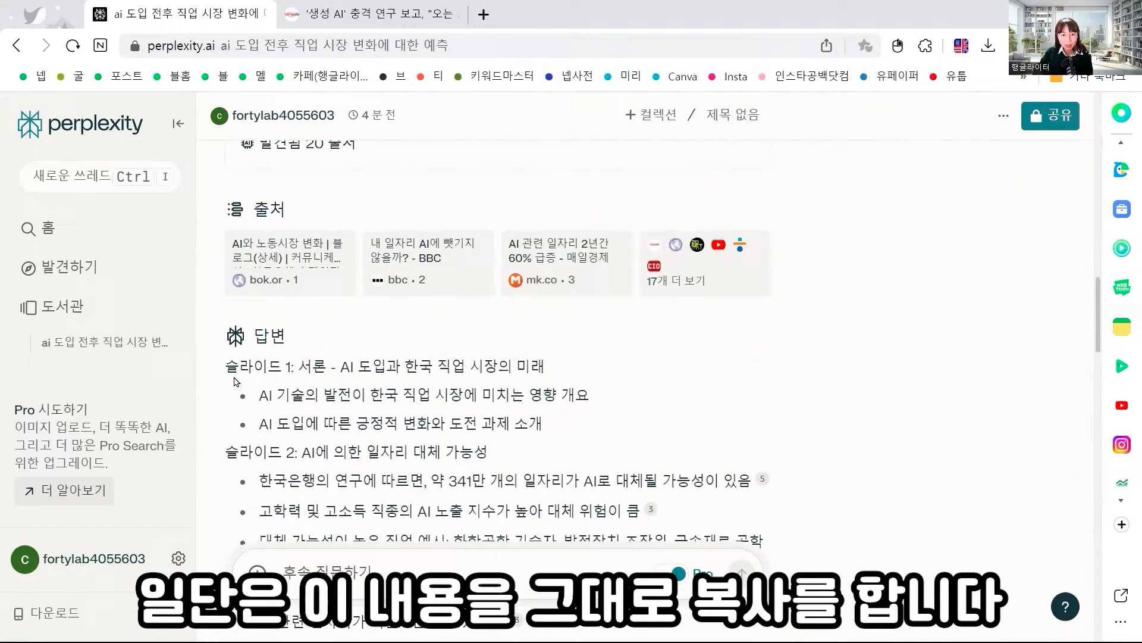
drag(225, 364, 635, 410)
scroll(533, 414, down, 2)
scroll(533, 414, down, 10)
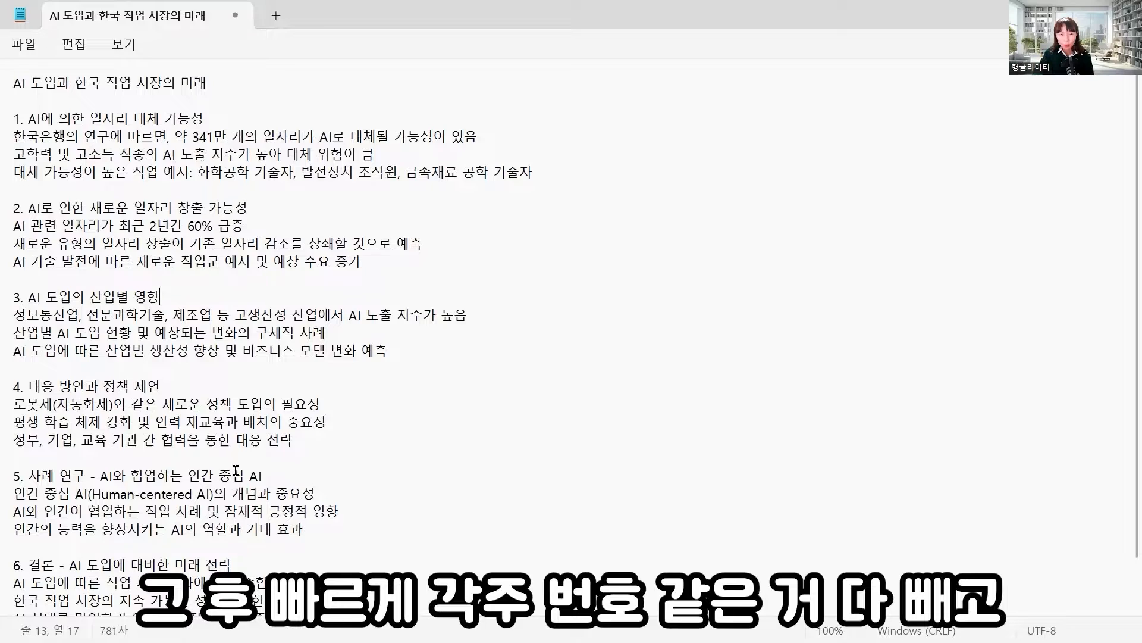
Copy the entire cleaned outline from Notepad and paste it into a new AI creation from text (텍스트로 붙여넣기) in Gamma.
scroll(244, 510, down, 1)
drag(340, 574, 3, 14)
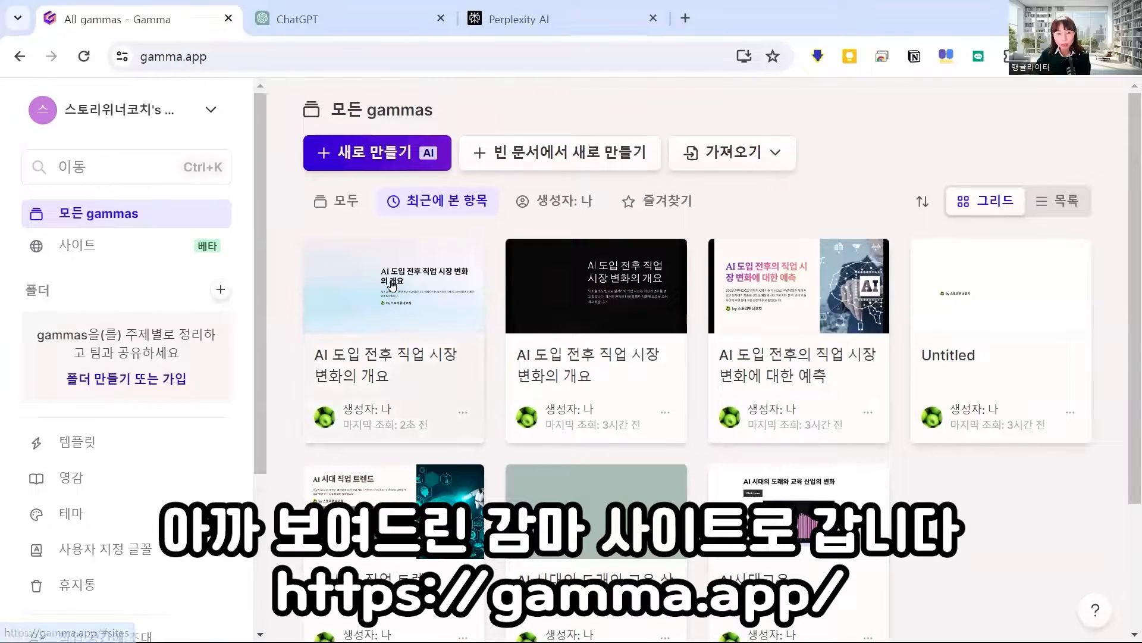
click(355, 157)
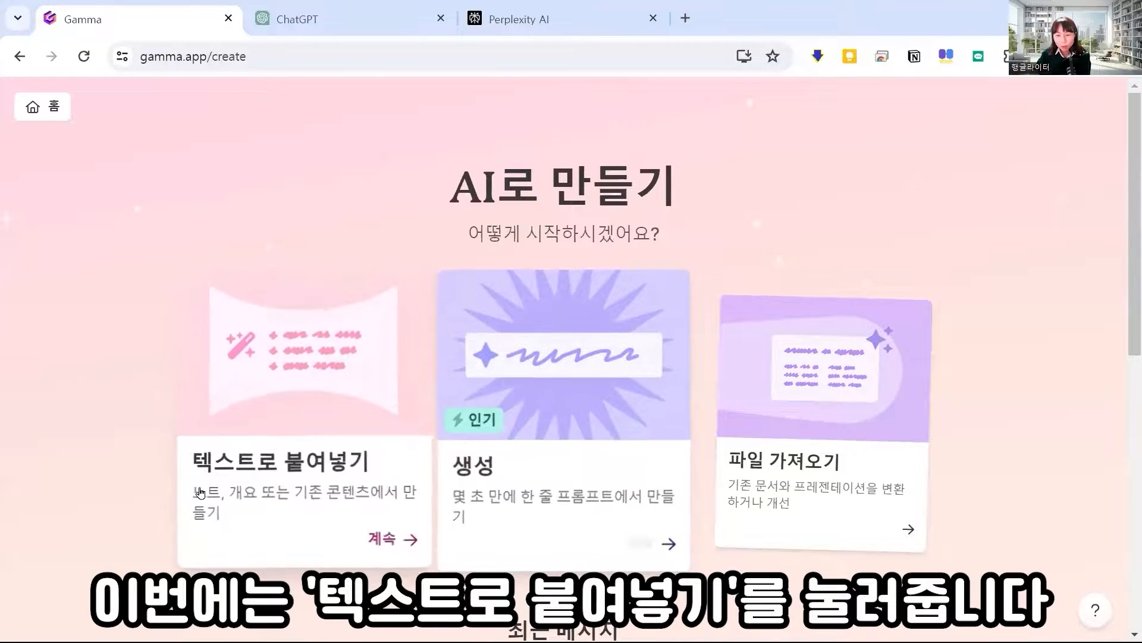
click(323, 435)
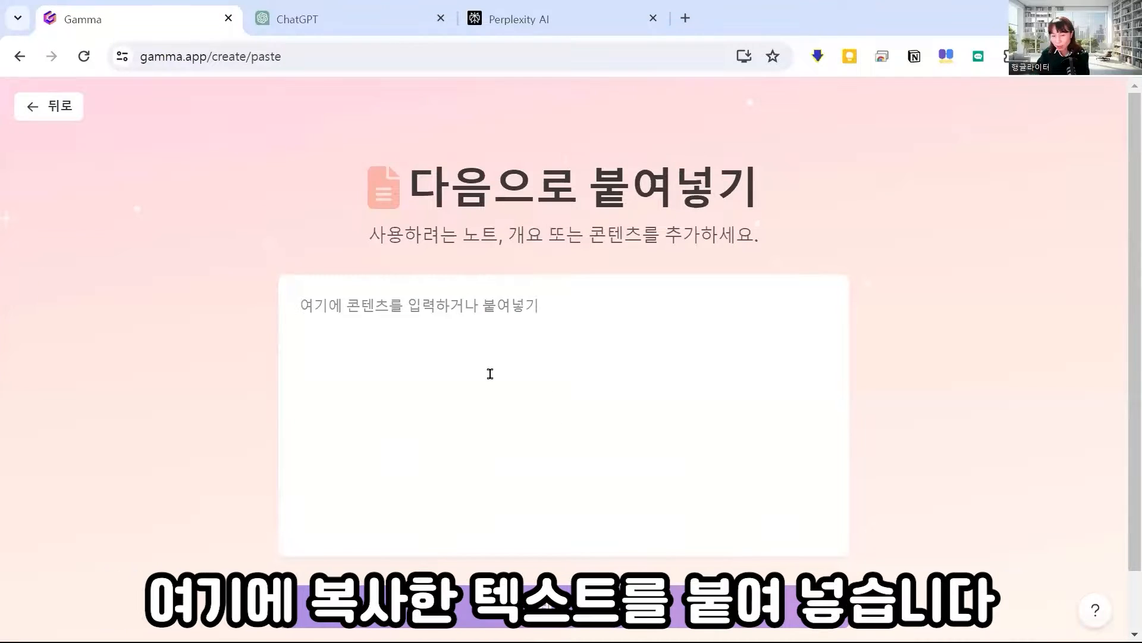
key(ctrl+v)
scroll(569, 427, down, 1)
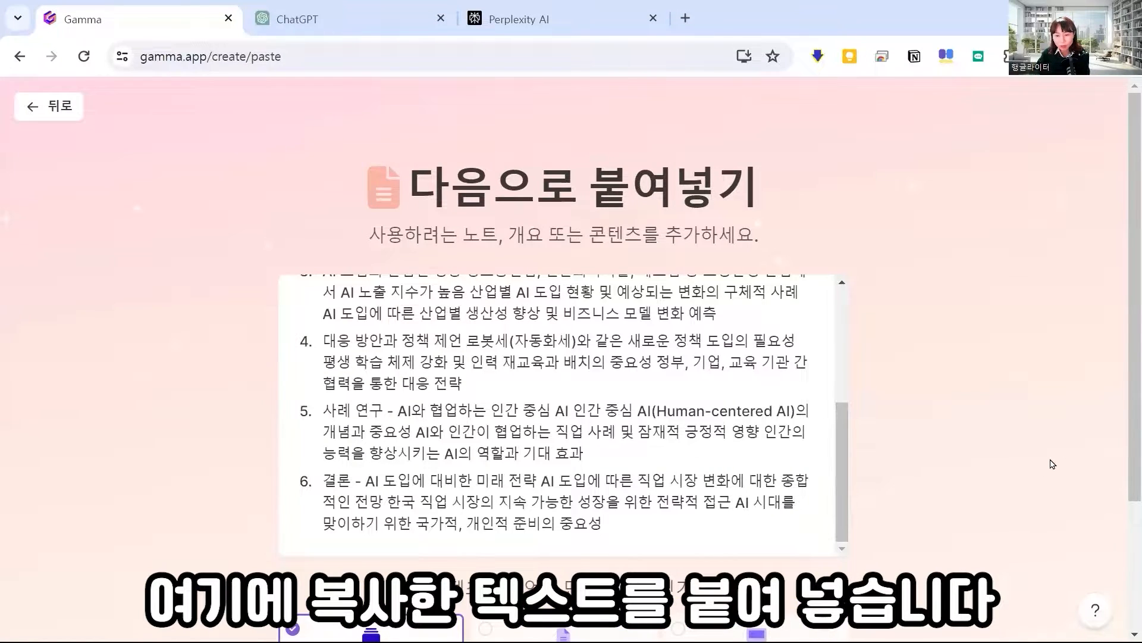
Continue with the pasted content as a 프레젠테이션 of 8 cards and generate it with the Verdigris theme.
scroll(1017, 460, down, 3)
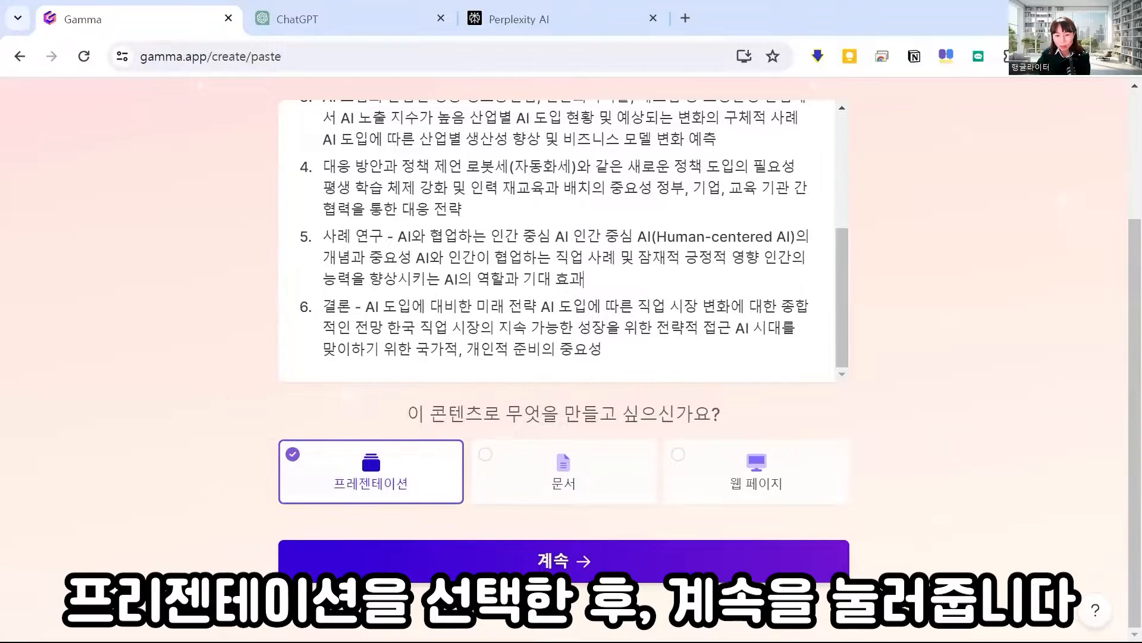
click(539, 561)
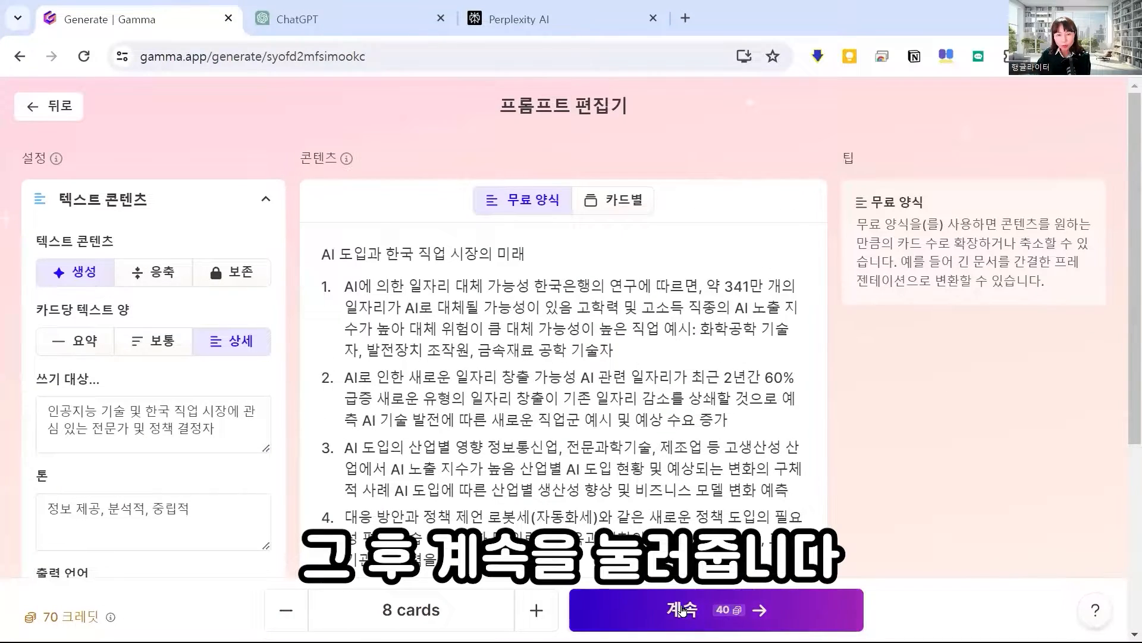
click(682, 609)
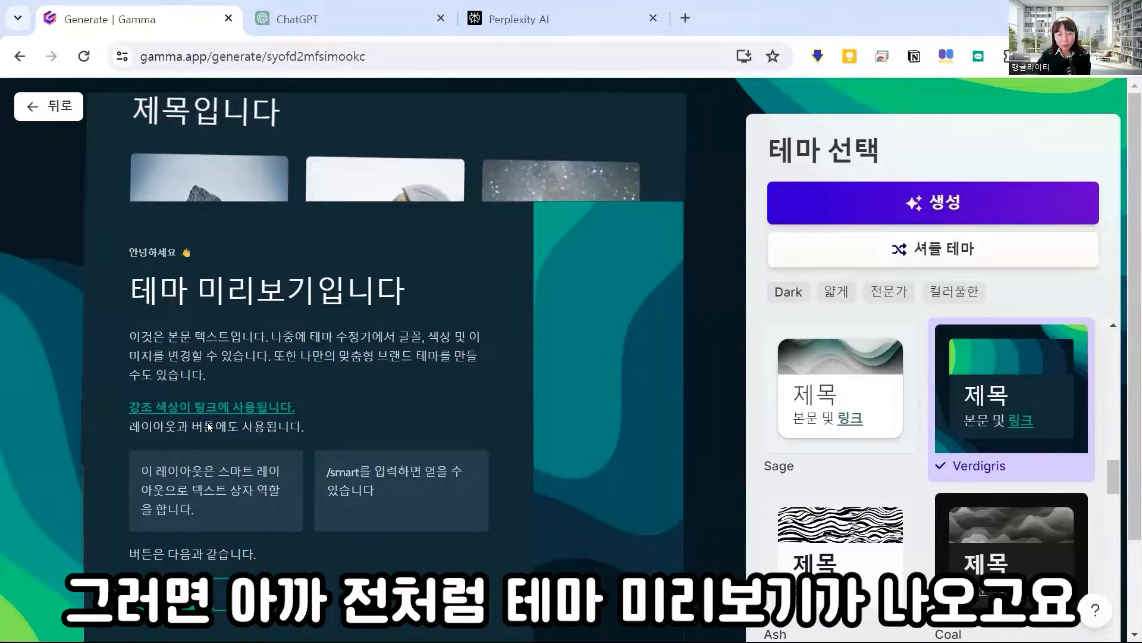
click(851, 202)
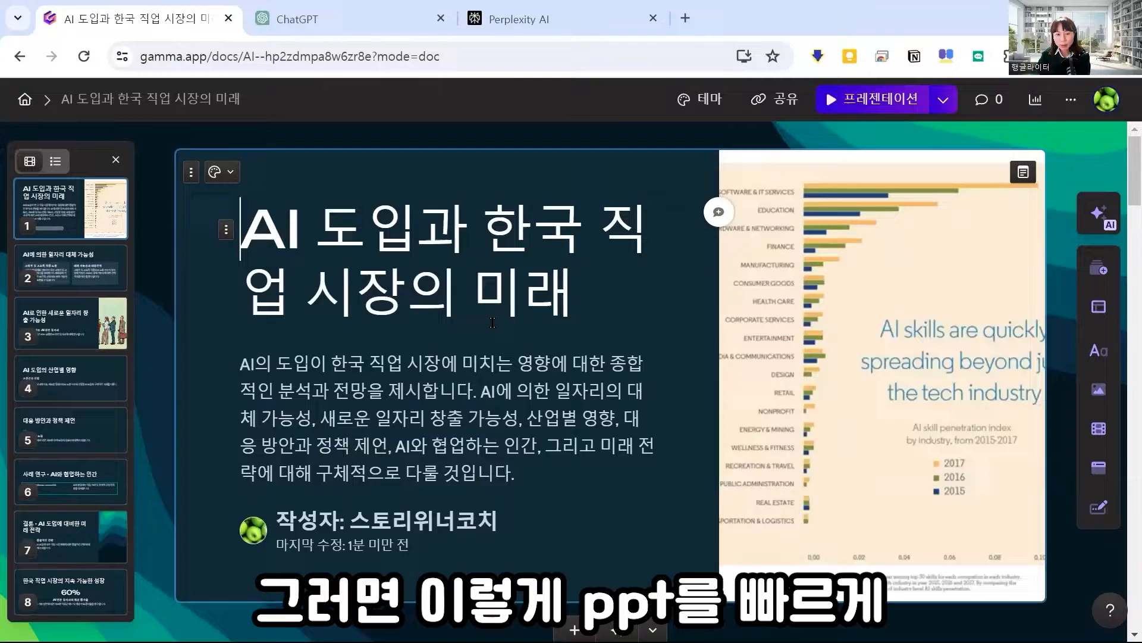
Skim the generated slides and set the presentation's card size to 16:9 in its page settings.
scroll(492, 322, down, 20)
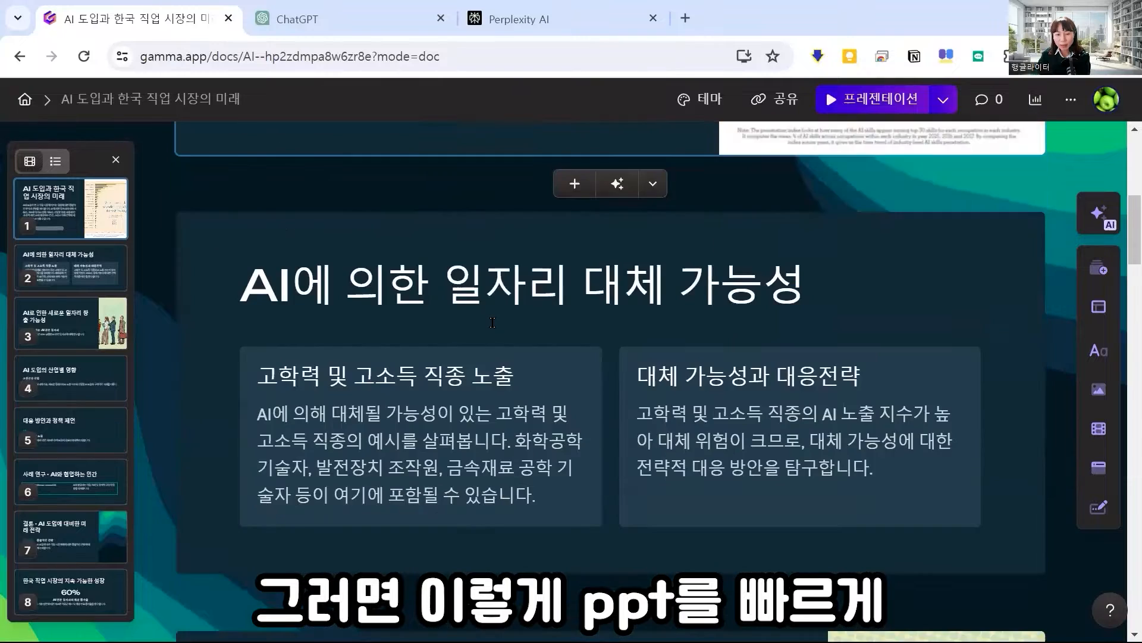
scroll(493, 322, down, 10)
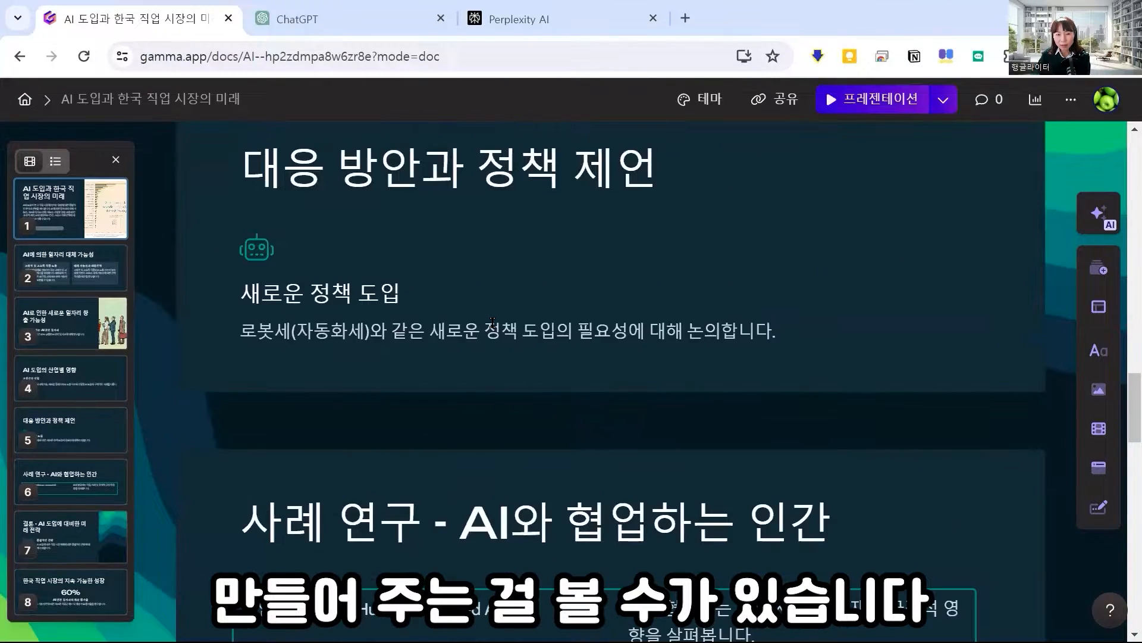
scroll(609, 180, up, 20)
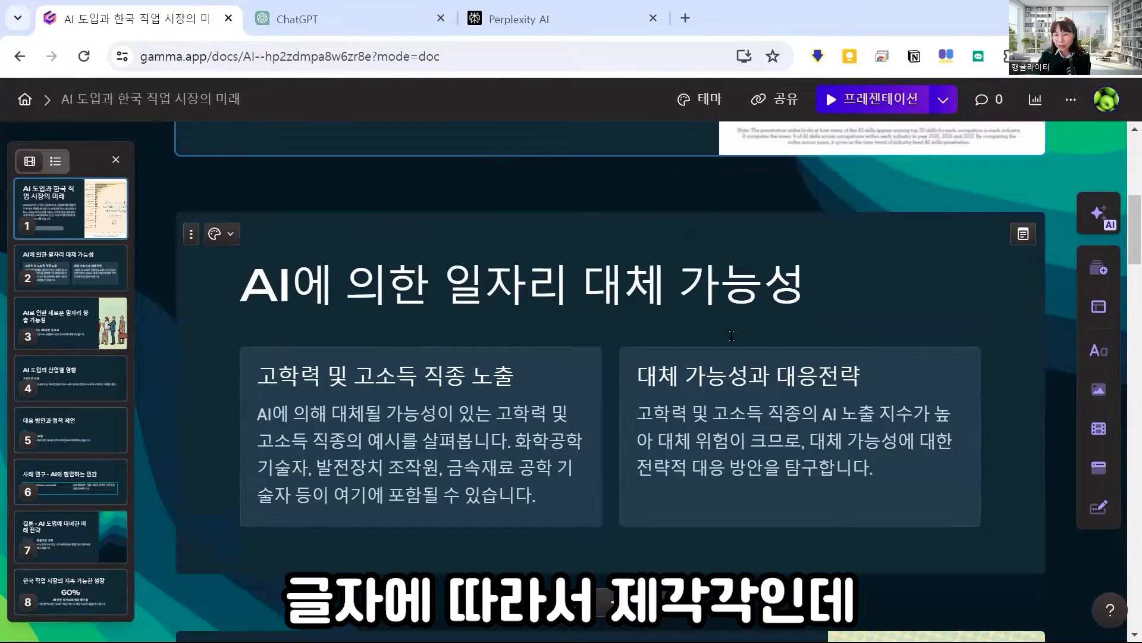
click(1071, 105)
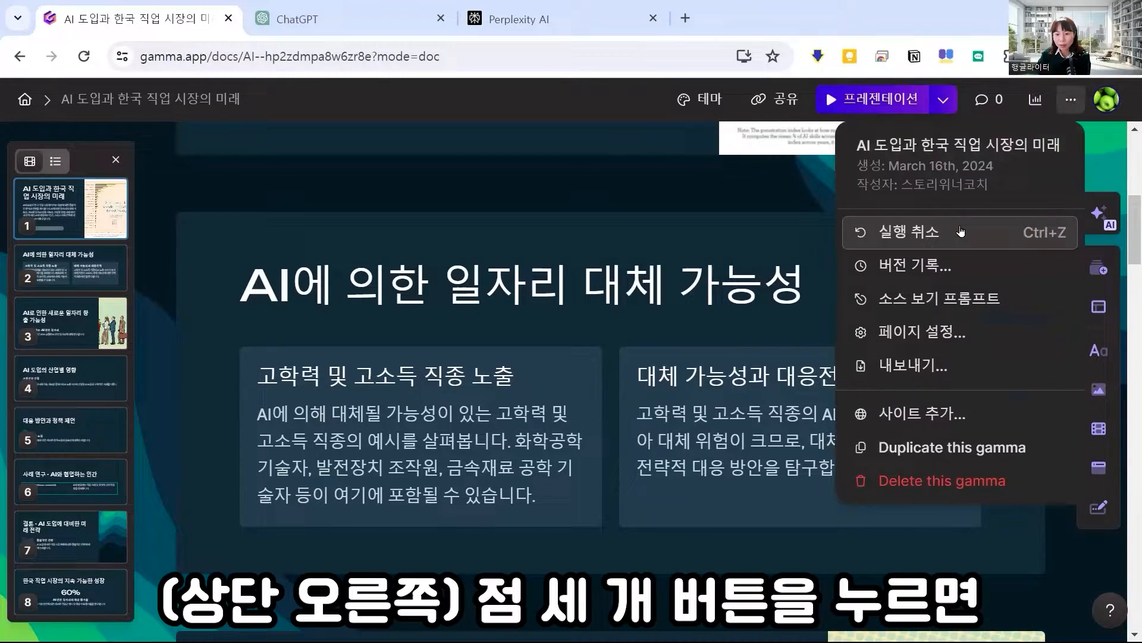
click(935, 336)
click(788, 301)
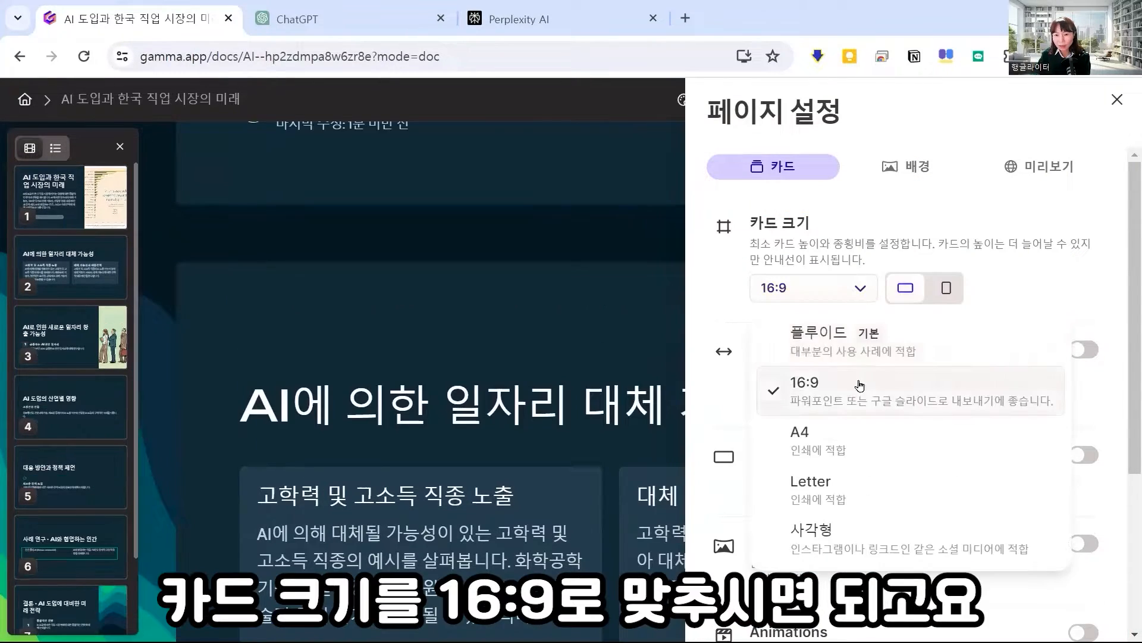
Keep the 16:9 card size, close the page settings, and switch the presentation's theme to Dune.
click(845, 388)
click(566, 244)
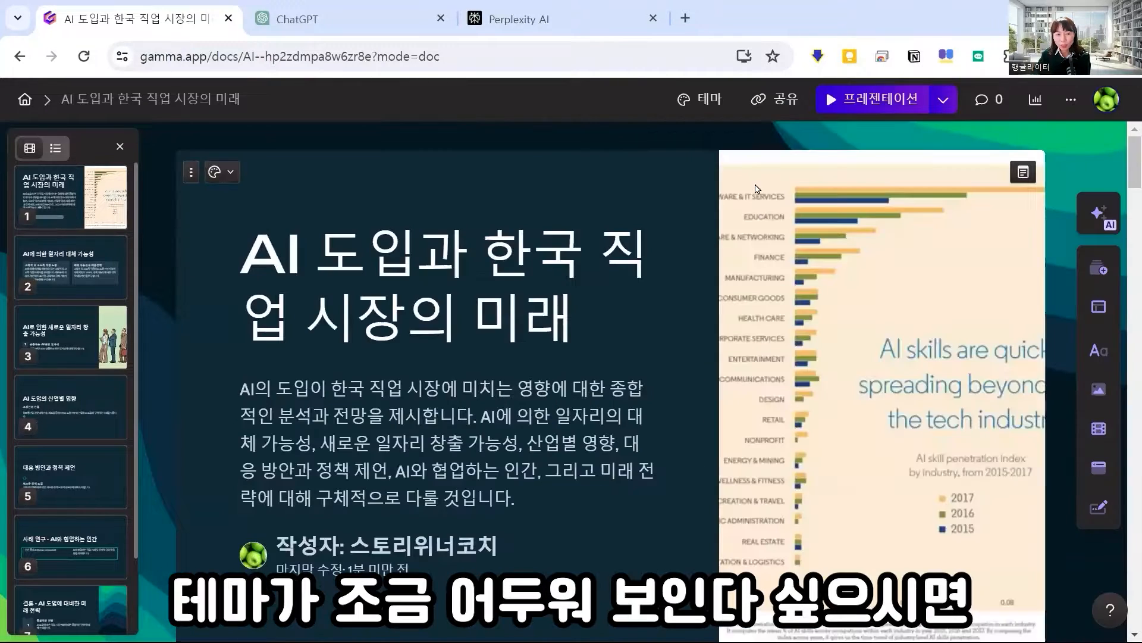
click(709, 100)
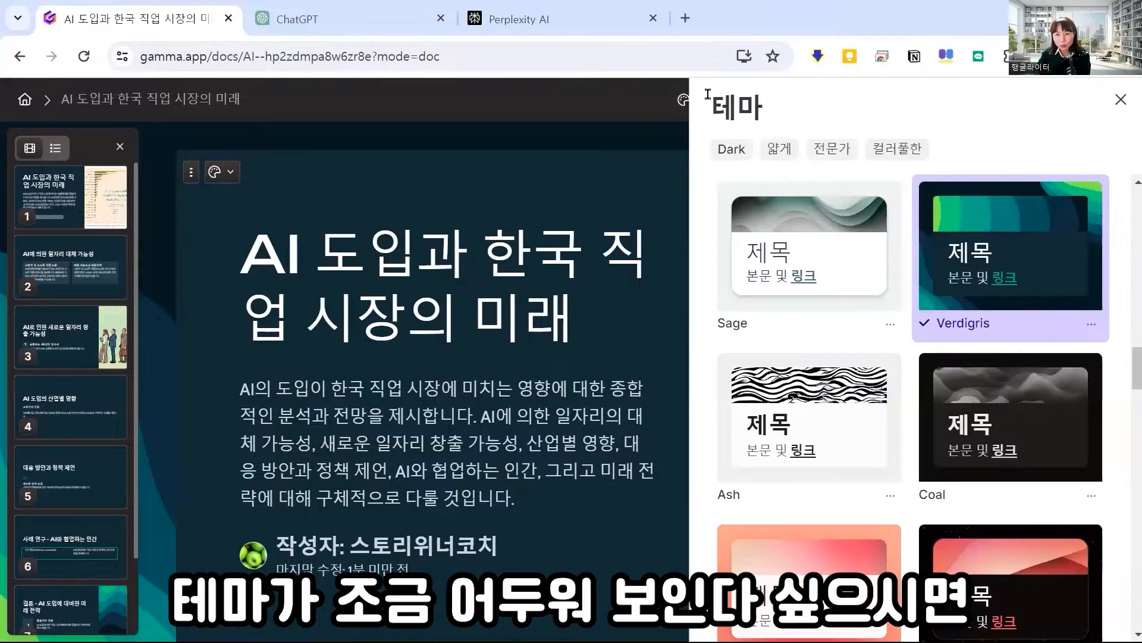
scroll(1070, 396, down, 4)
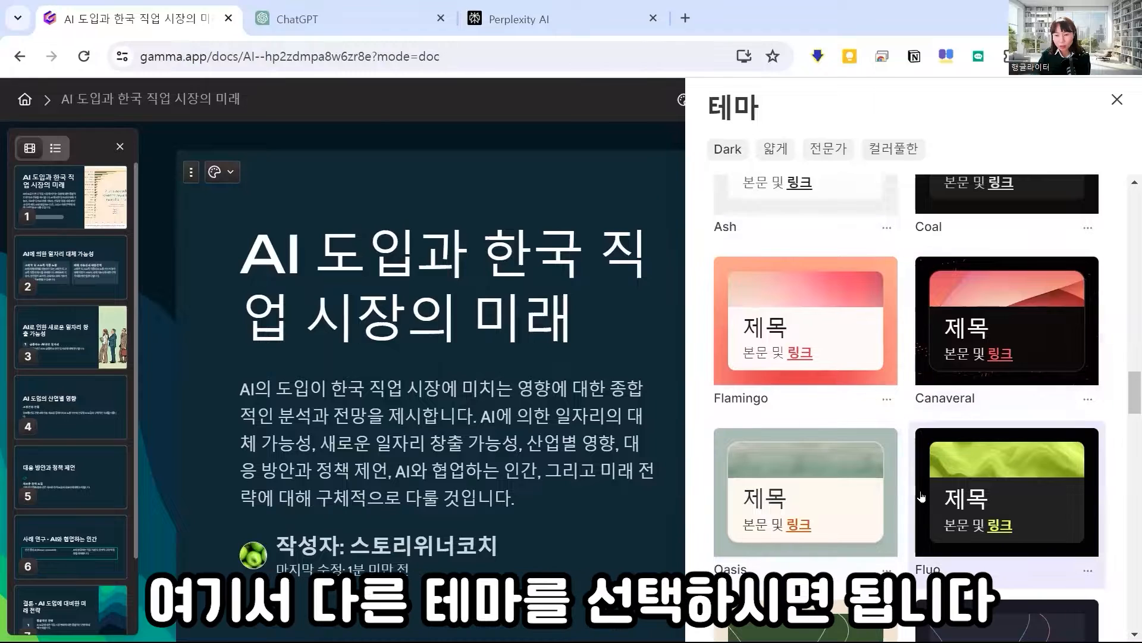
scroll(1069, 397, down, 7)
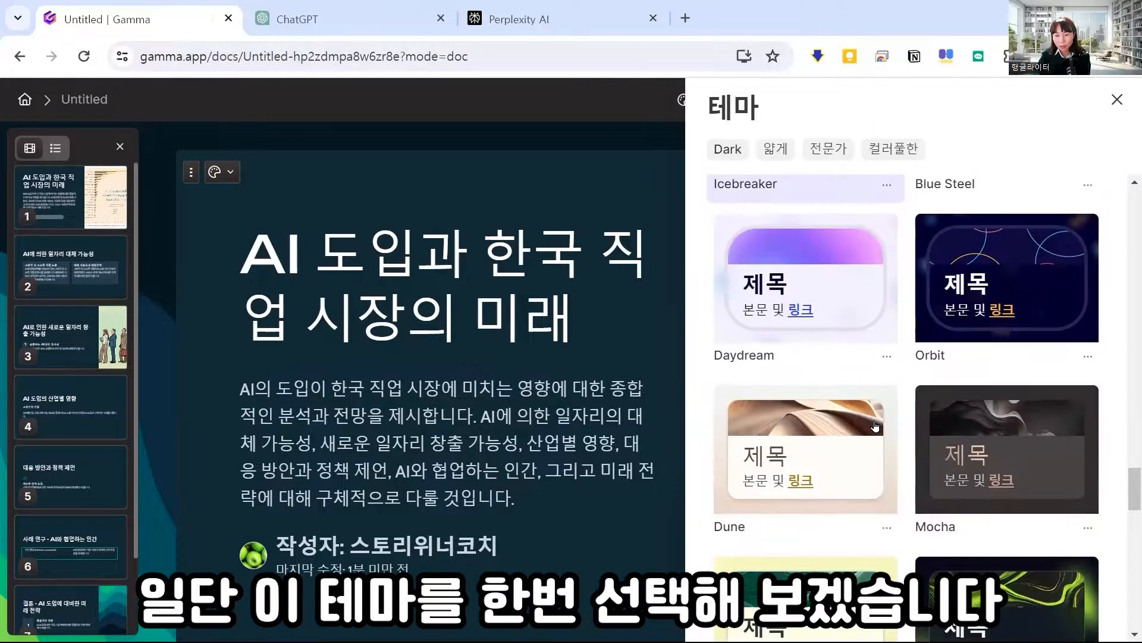
click(854, 416)
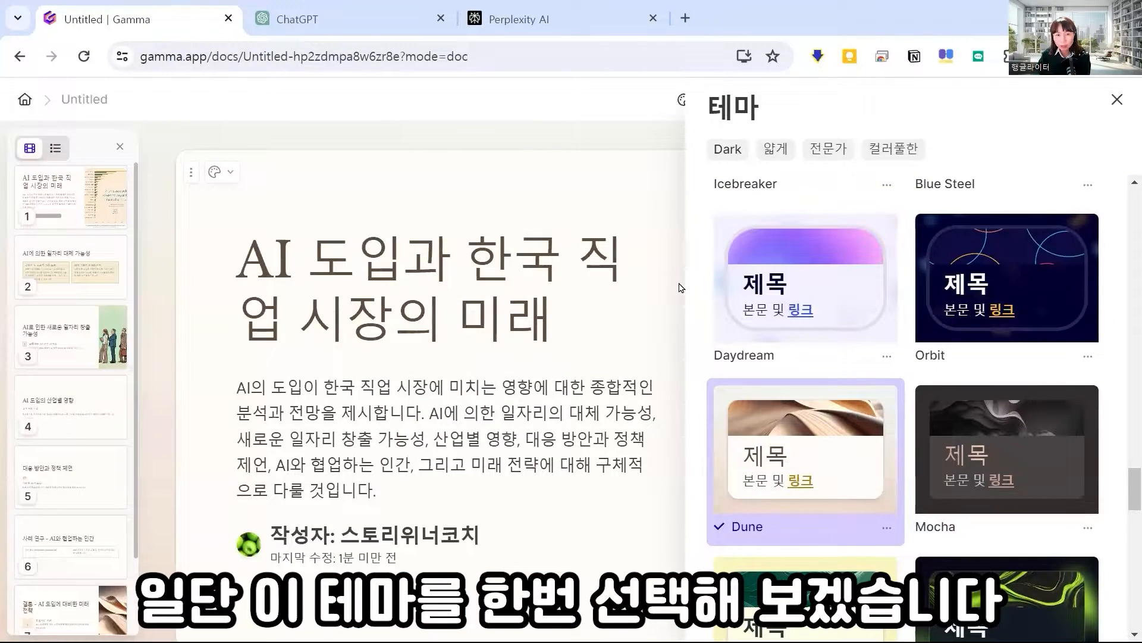
click(581, 201)
Try the Top and Left layouts for the first card's accent image and return it to the right-side layout.
scroll(594, 429, down, 1)
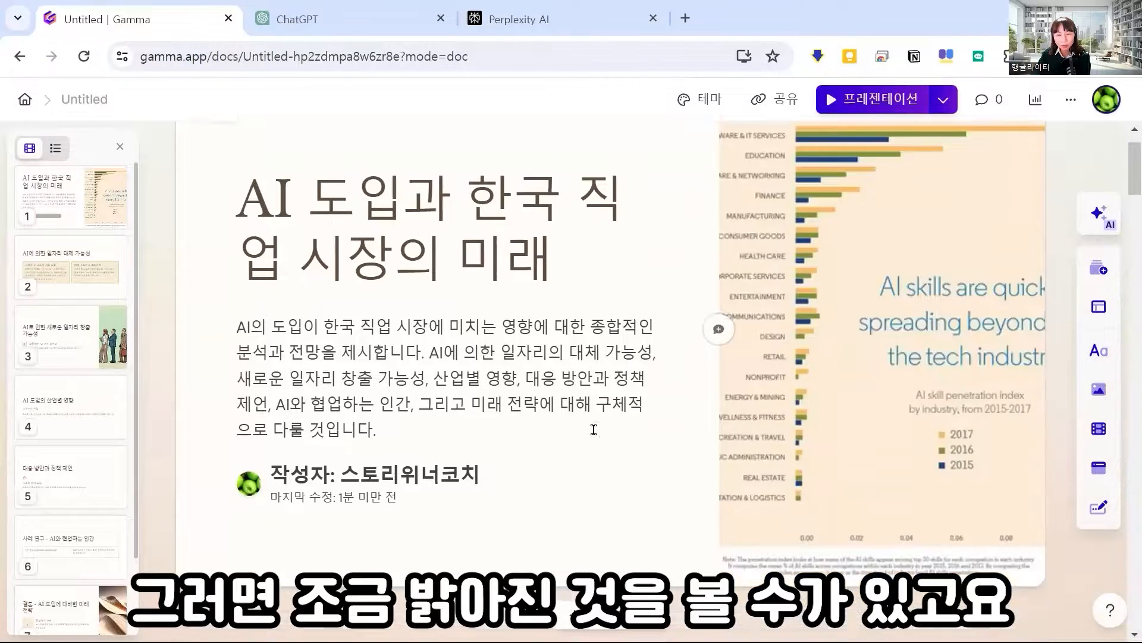
scroll(594, 430, down, 8)
scroll(592, 436, up, 10)
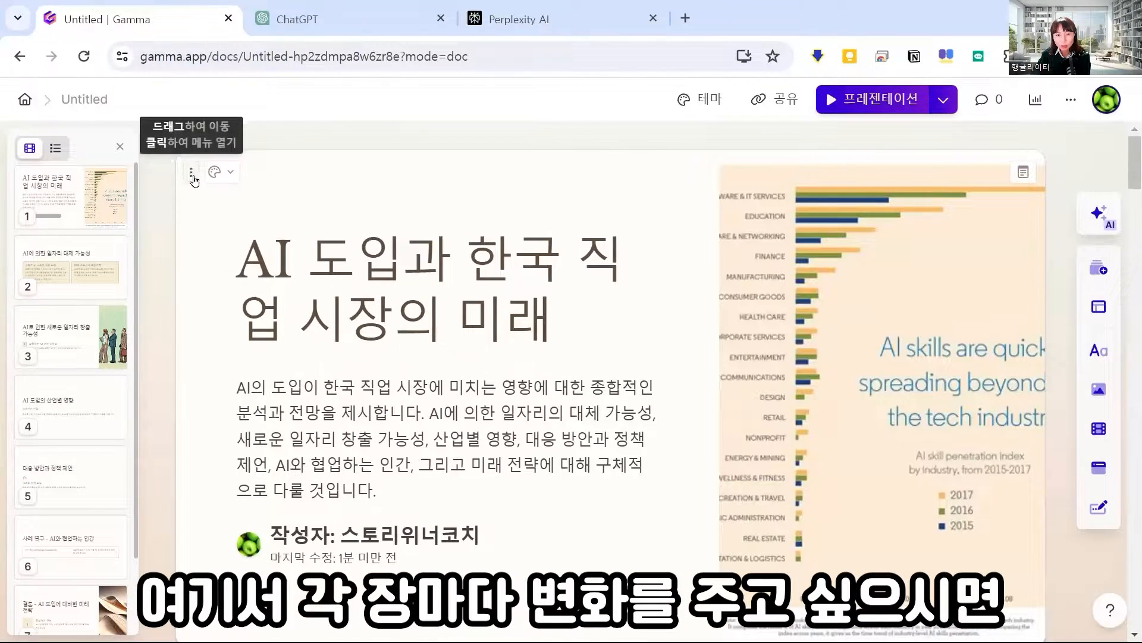
click(225, 177)
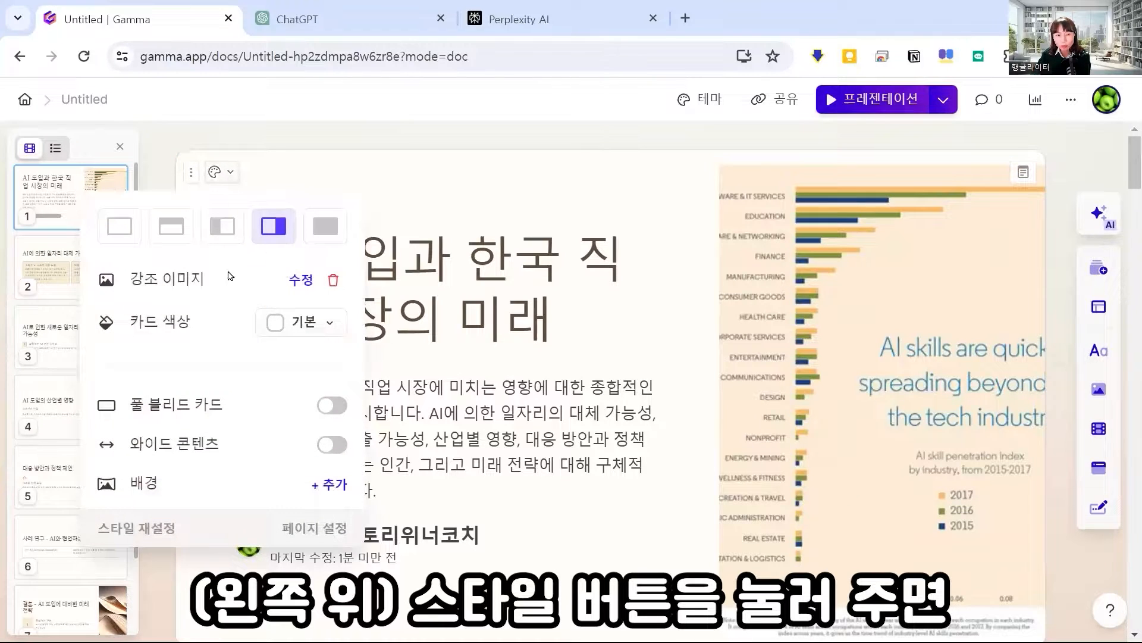
click(170, 228)
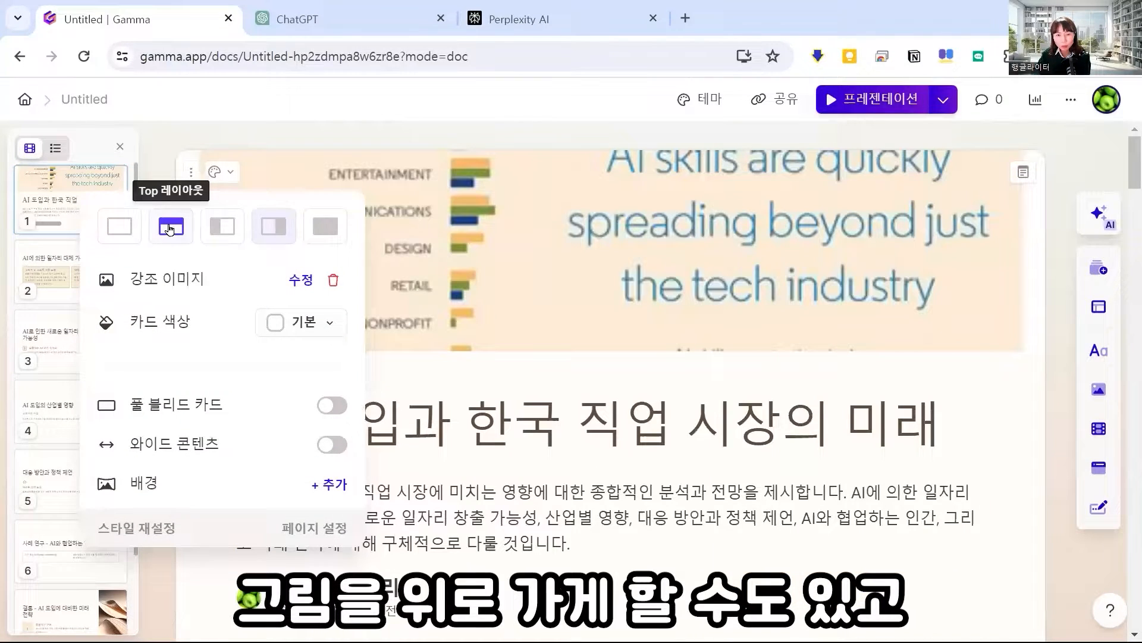
click(224, 229)
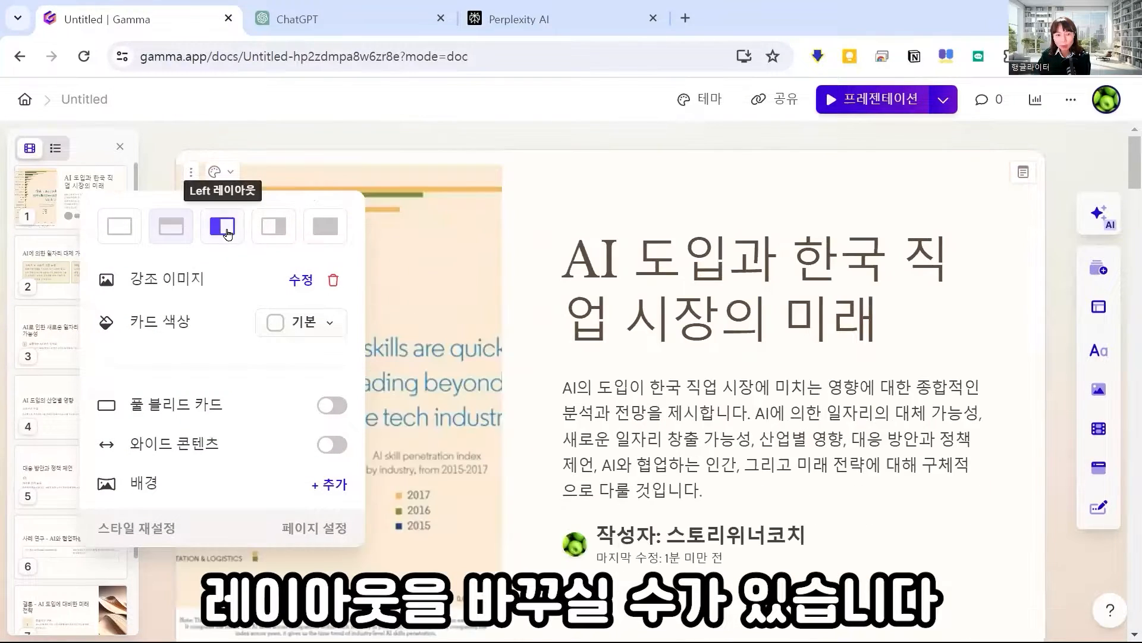
click(271, 233)
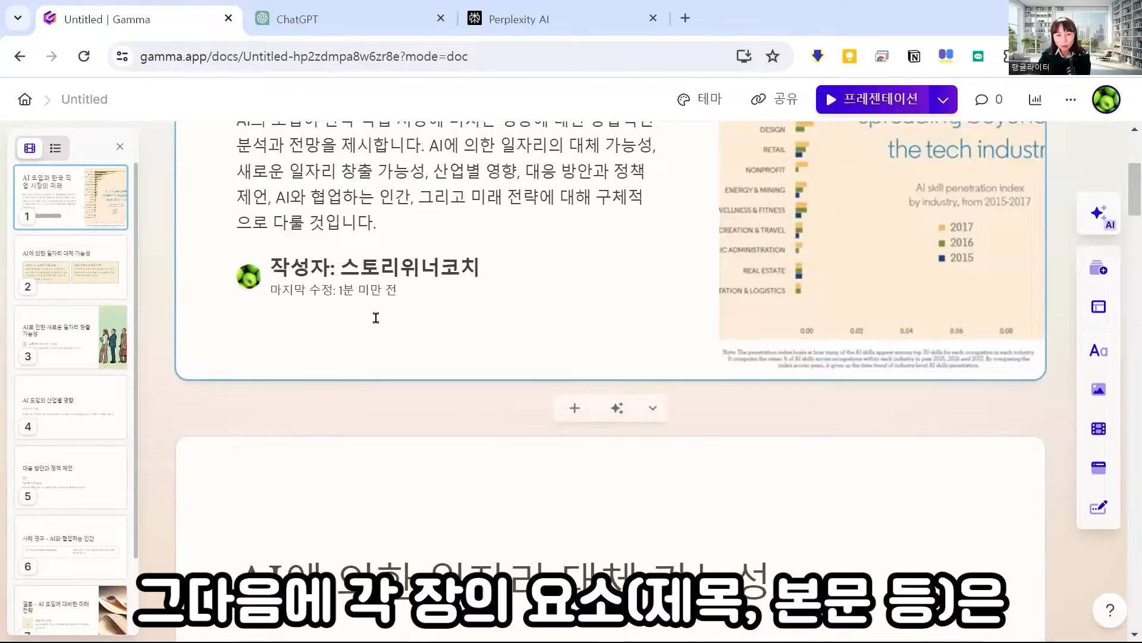
Examine the editing options of the first card's author line and introductory paragraph blocks.
click(220, 273)
scroll(344, 325, up, 4)
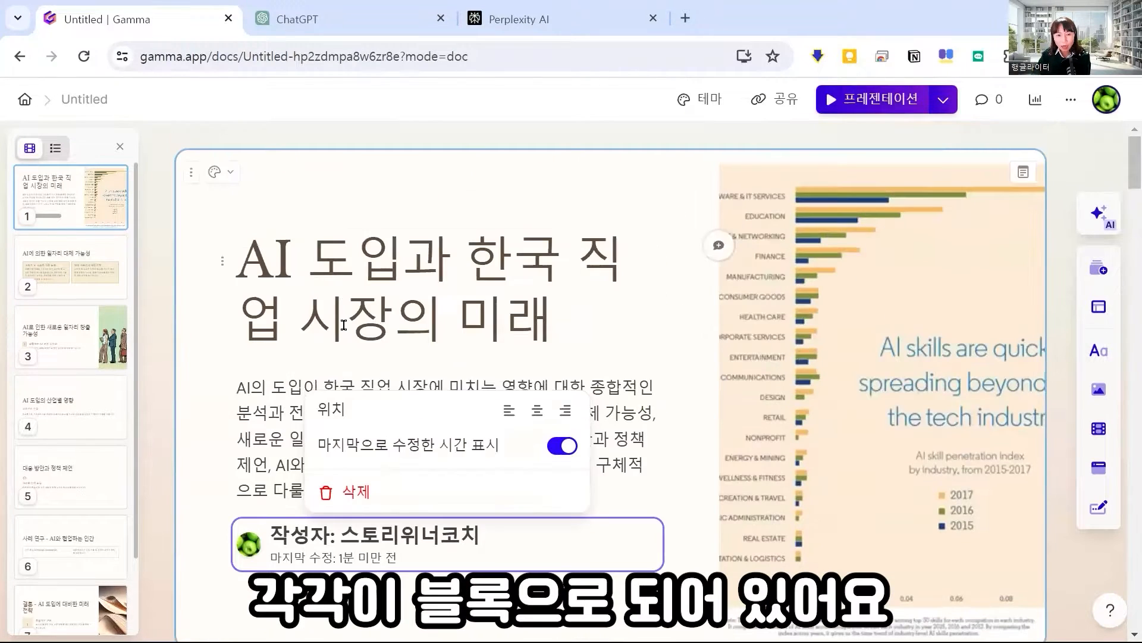
click(259, 394)
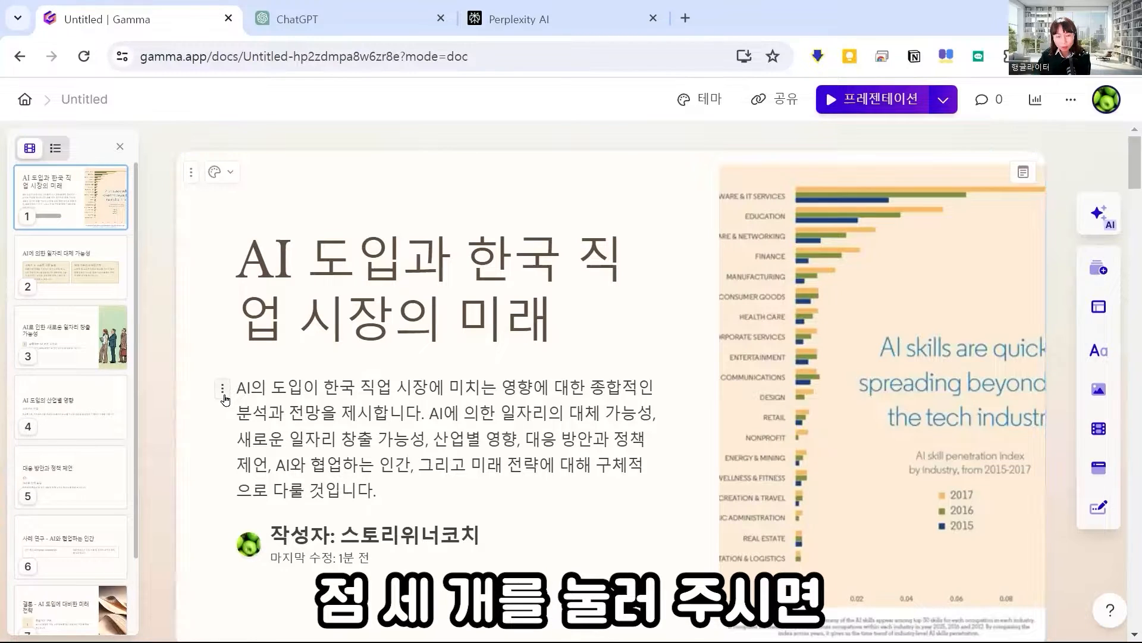
click(224, 390)
click(470, 498)
click(358, 559)
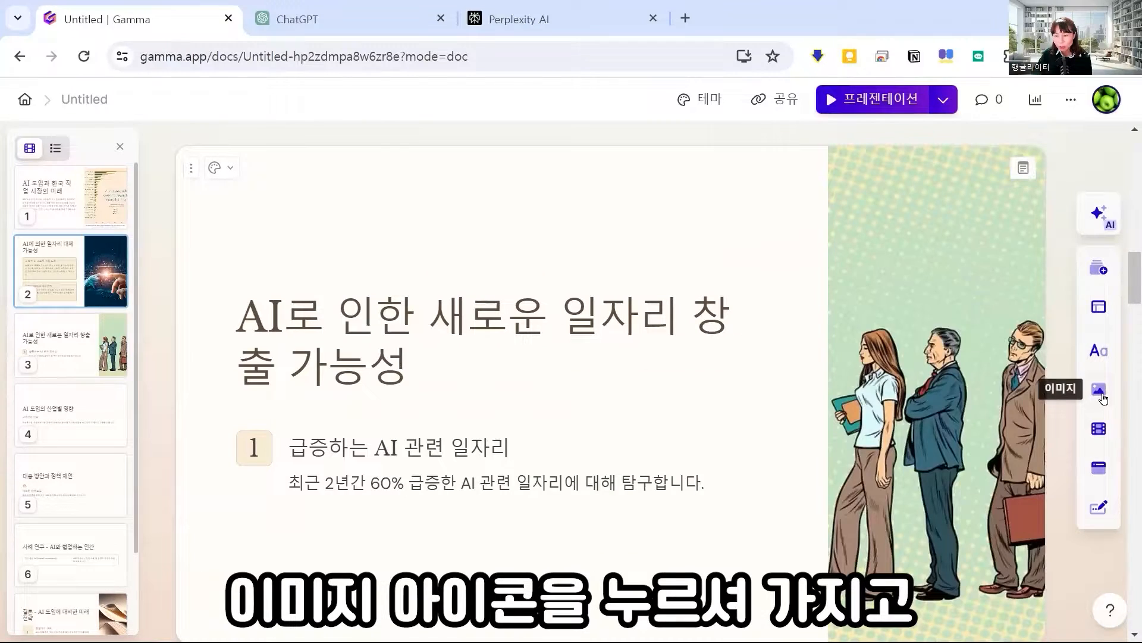
Insert an oil-pump photo on the fourth card, AI 도입의 산업별 영향, and review the slides.
click(1098, 389)
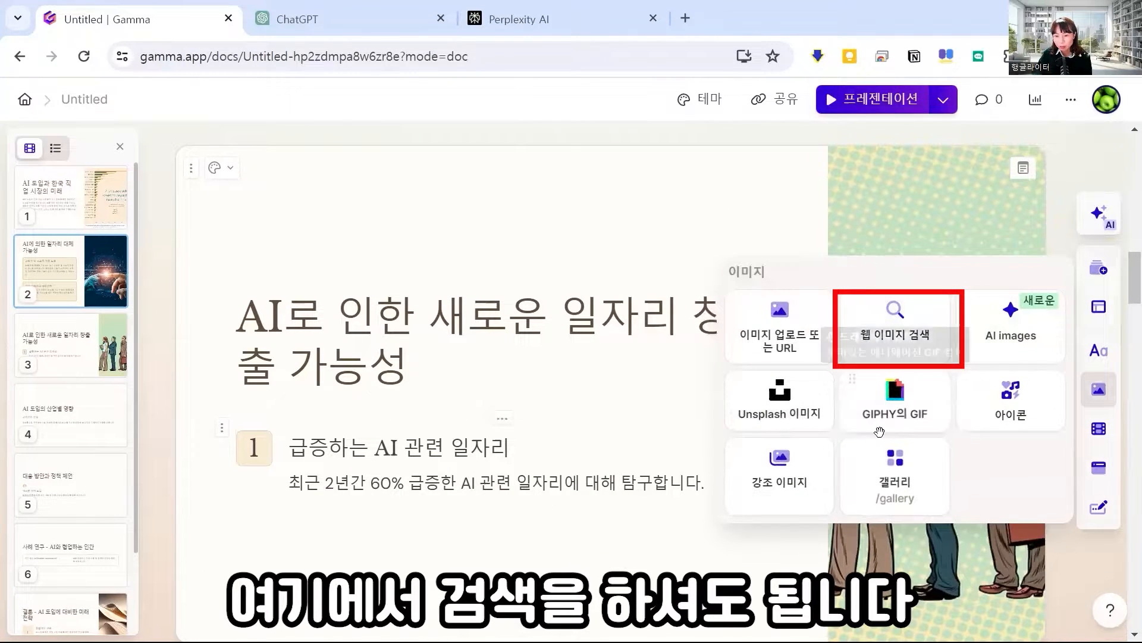
click(794, 345)
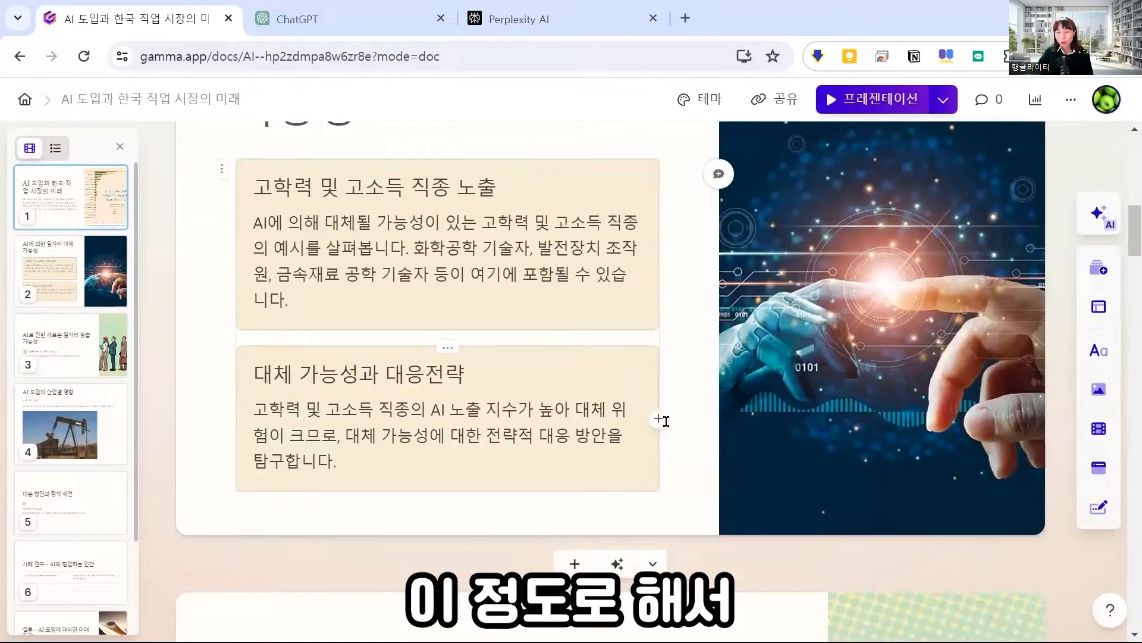
scroll(688, 412, down, 20)
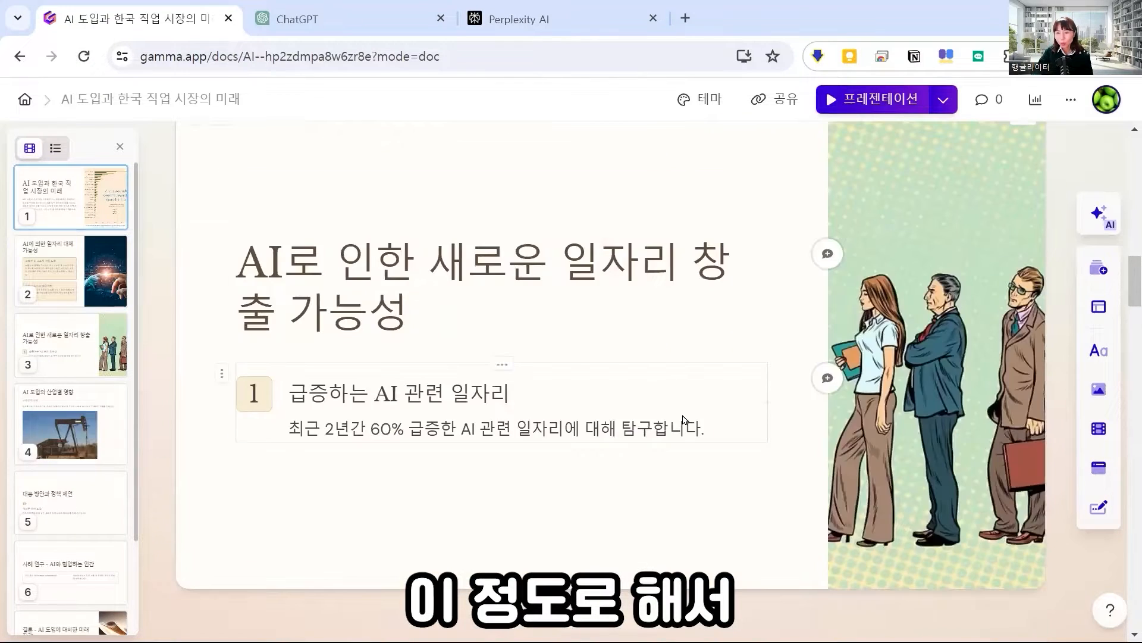
scroll(687, 413, up, 15)
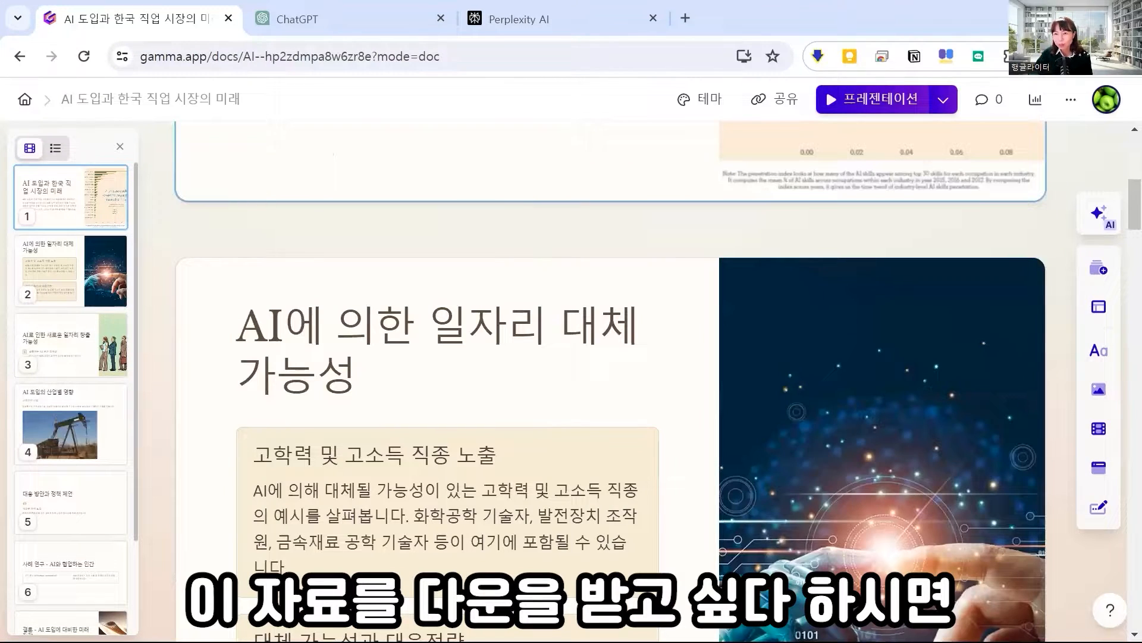
Export the Gamma presentation as a PowerPoint file.
click(1071, 99)
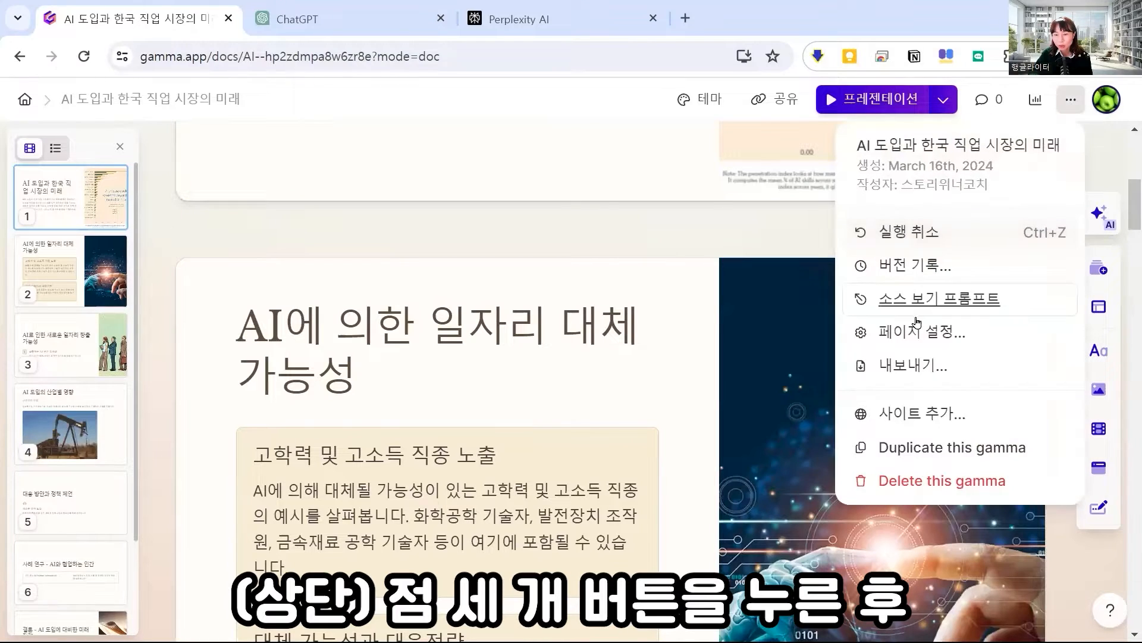
click(904, 366)
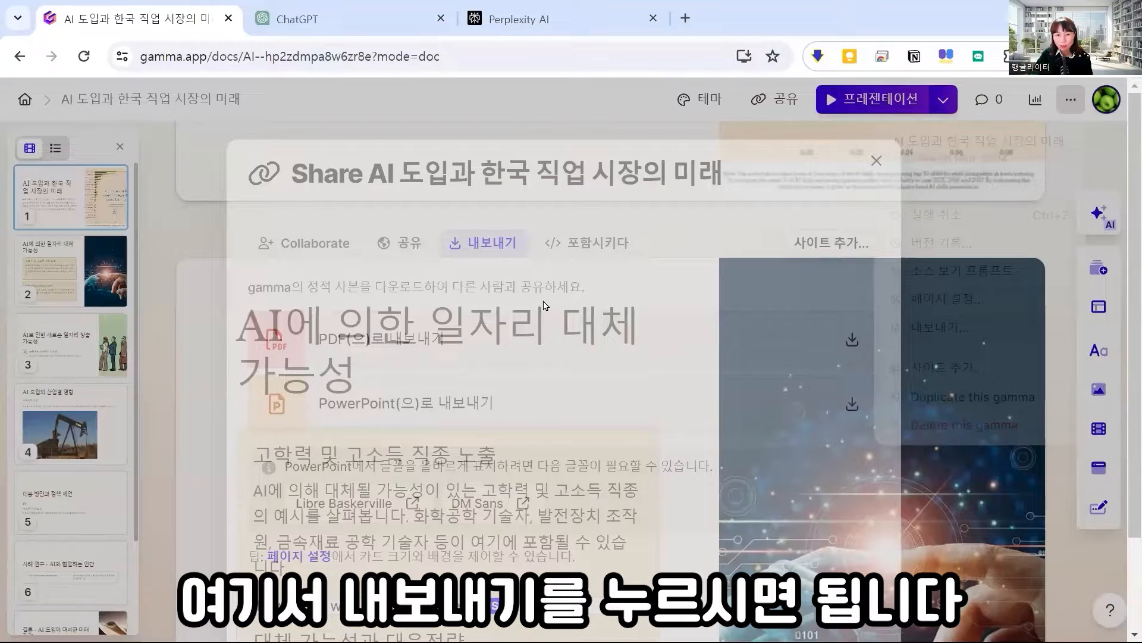
scroll(418, 359, down, 2)
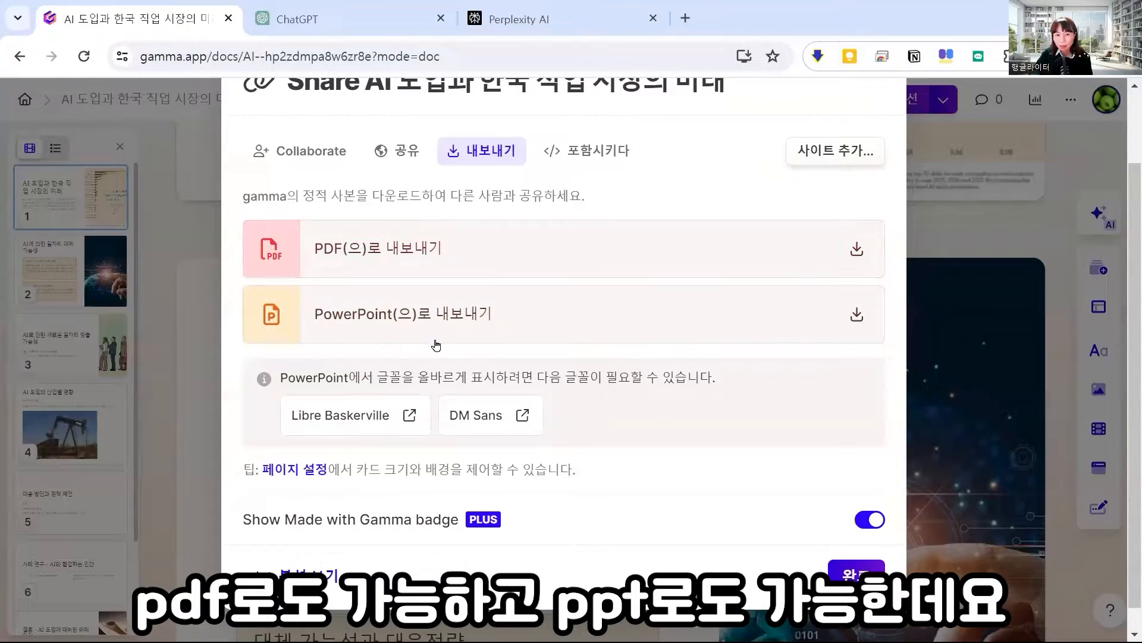
click(472, 318)
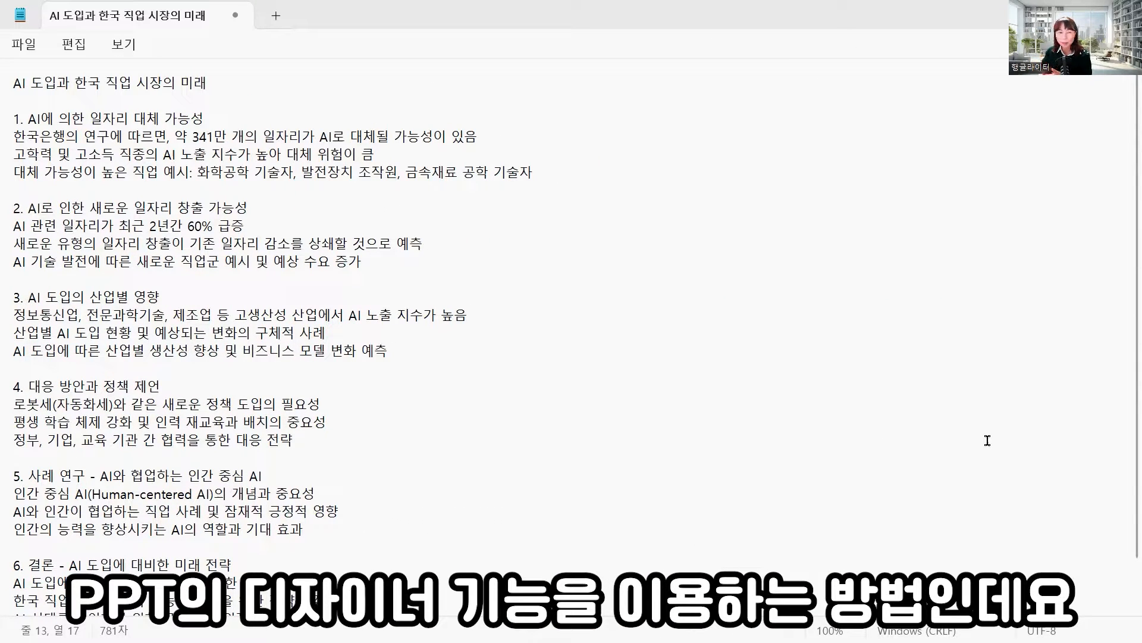
Switch to the Notepad outline and indent the three body lines under heading 1 by one tab.
click(6, 124)
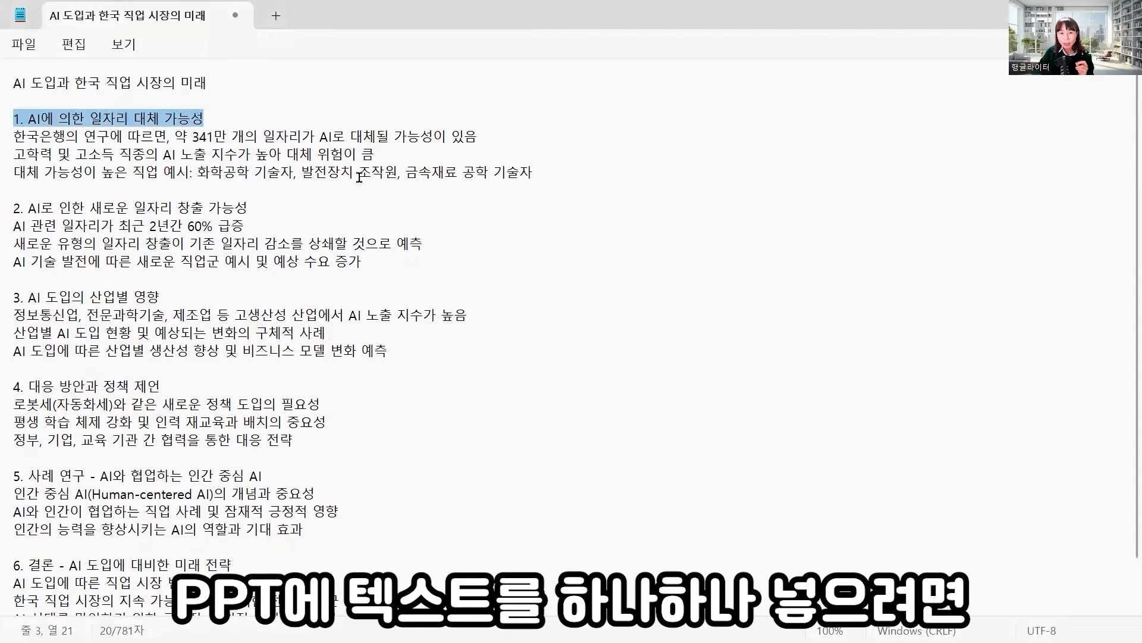
click(366, 183)
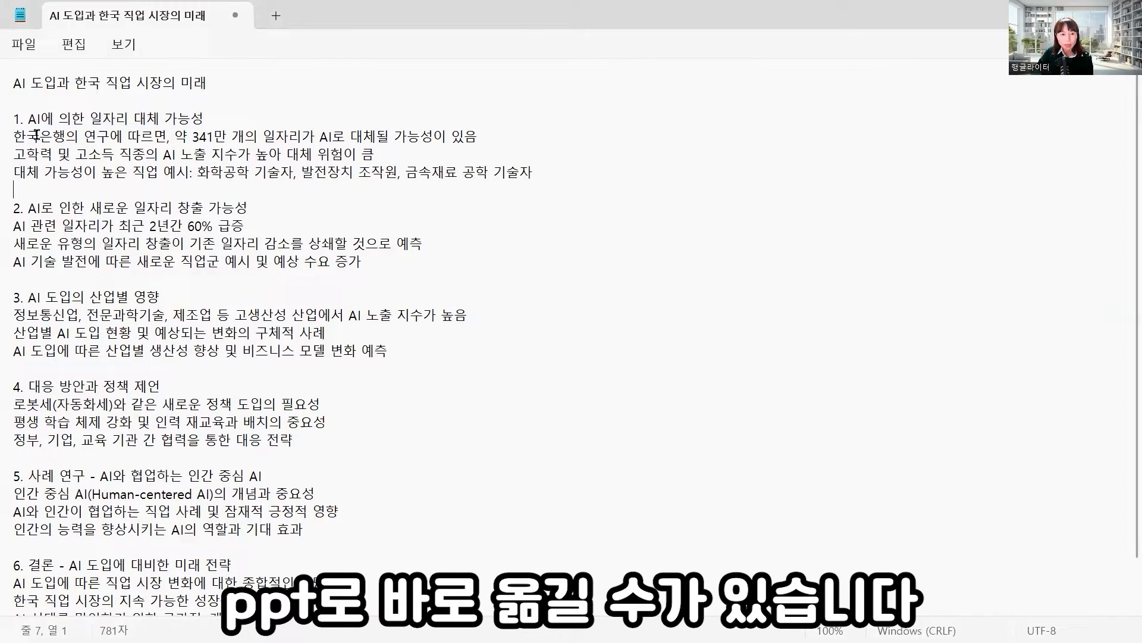
click(11, 124)
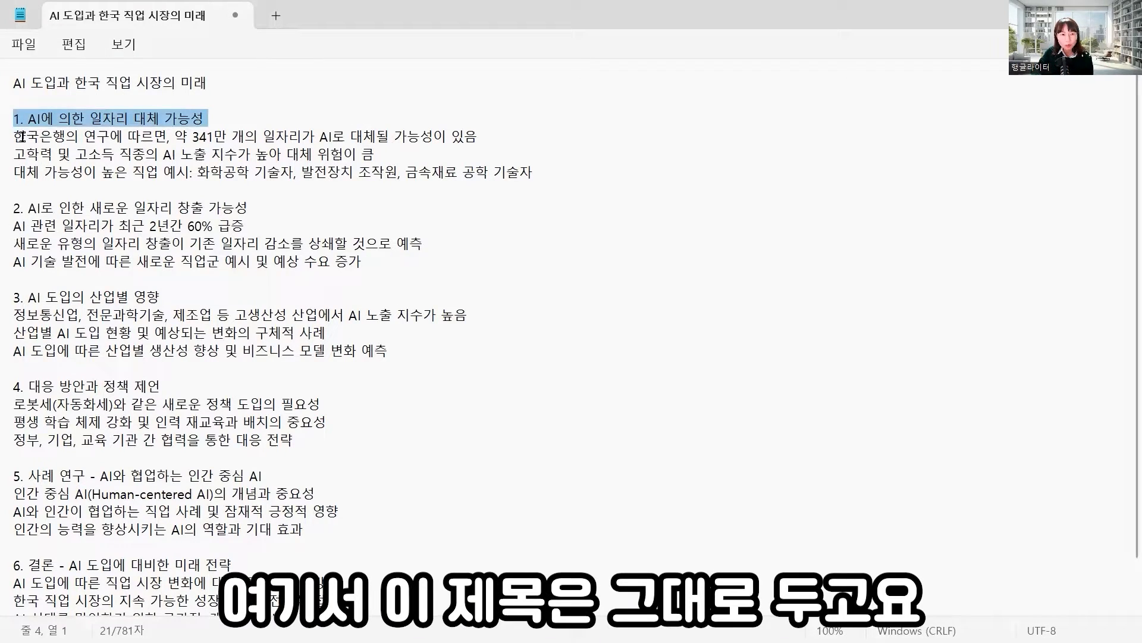
click(14, 143)
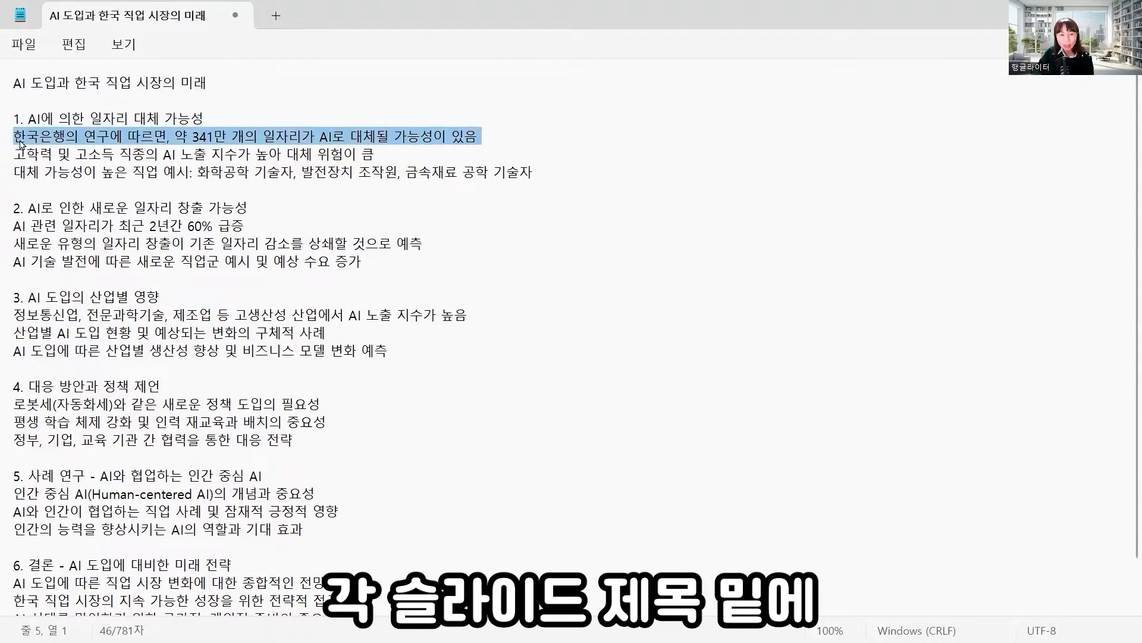
click(101, 154)
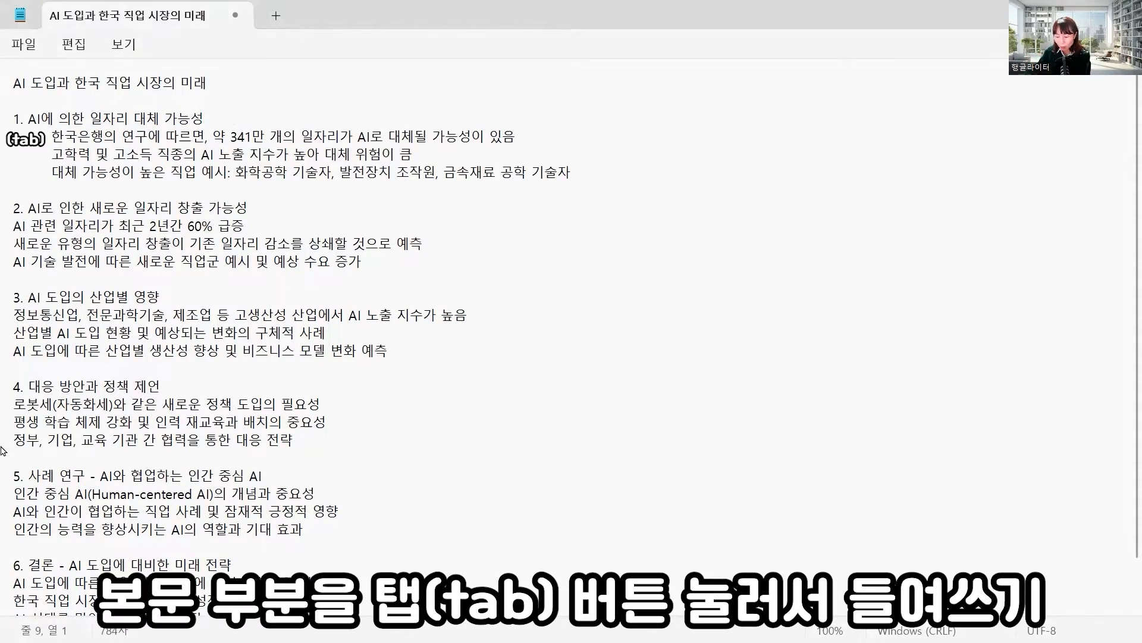
Indent the body lines under headings 2 through 6 of the outline by one tab, leaving the headings unindented.
key(Tab)
key(Down)
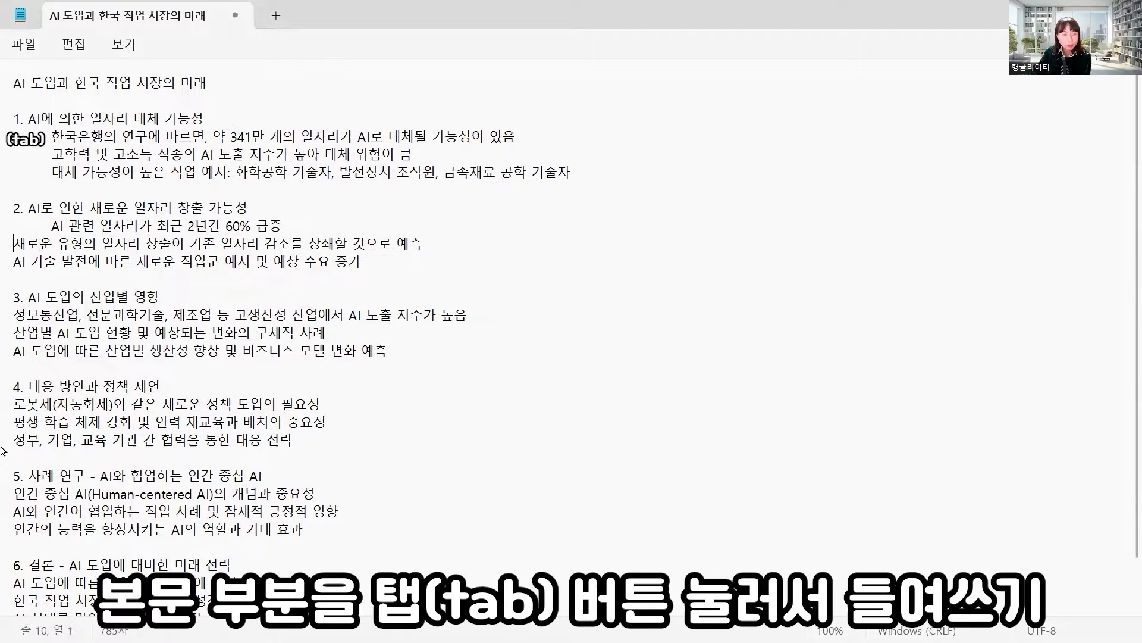
key(Tab)
key(Down)
key(Tab)
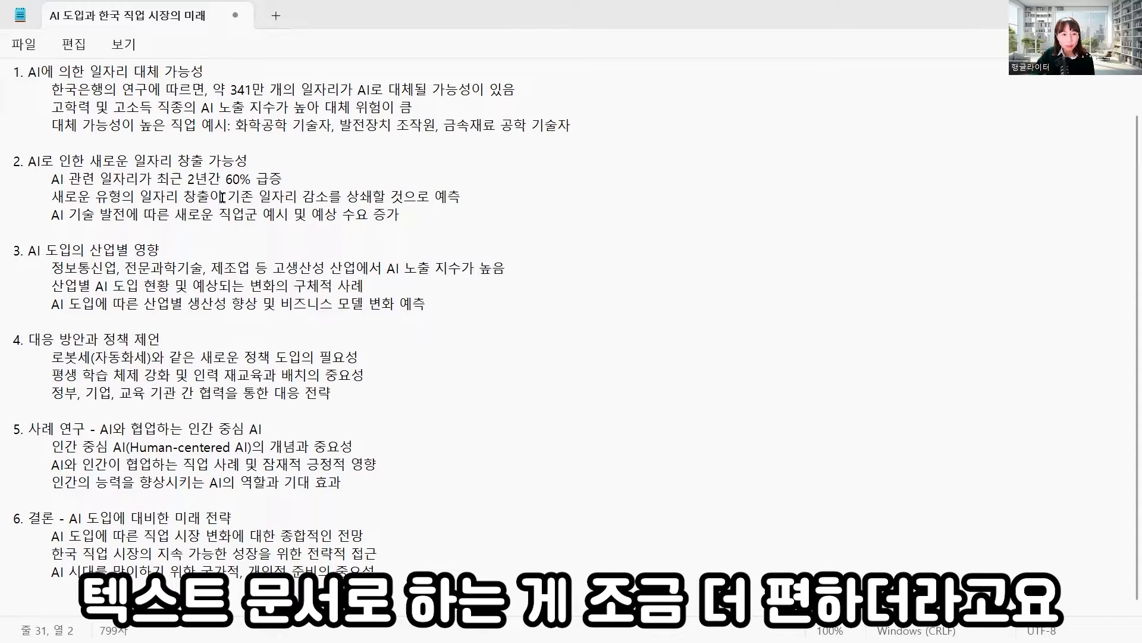
Save the outline on the desktop as AI 도입과 한국 직업 시장의 미래.txt with UTF-16 LE encoding.
scroll(221, 196, up, 1)
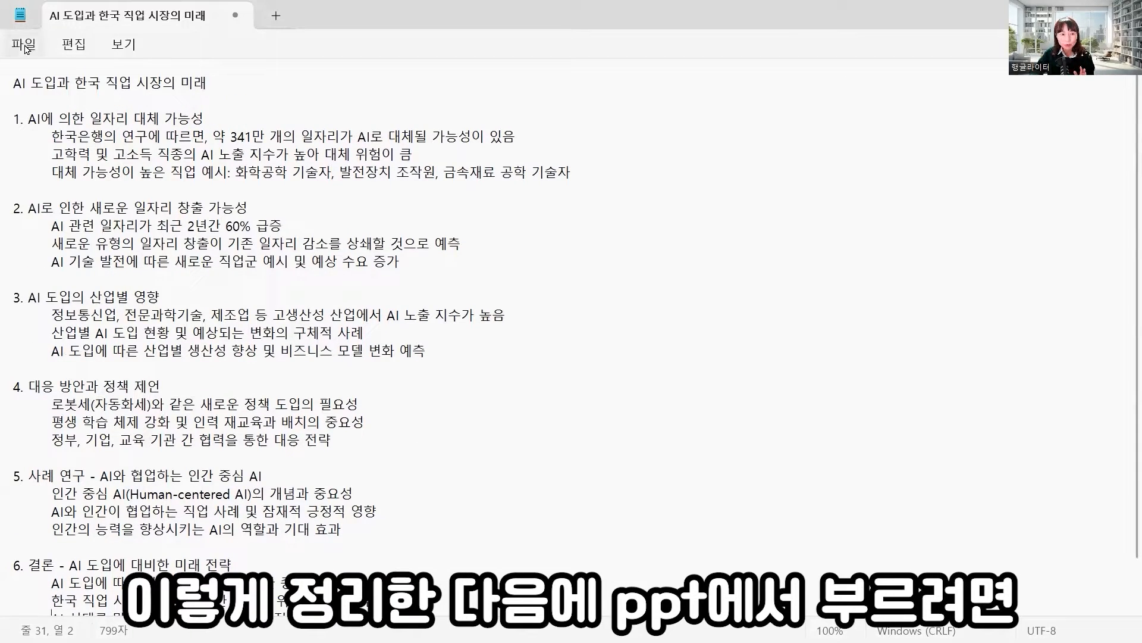
click(423, 253)
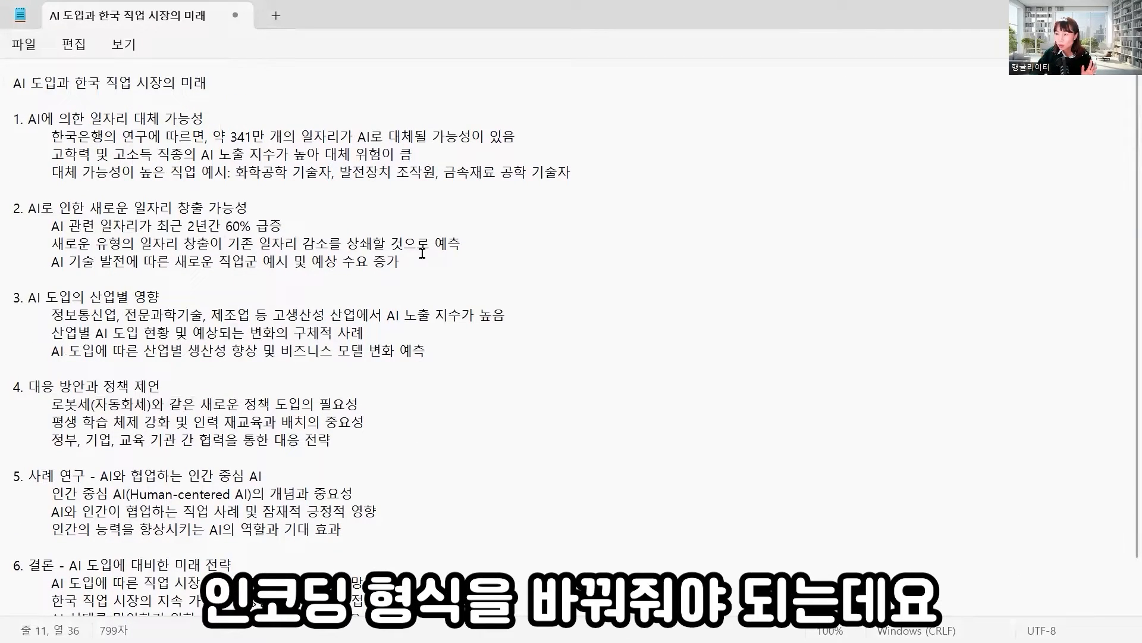
click(34, 54)
click(63, 194)
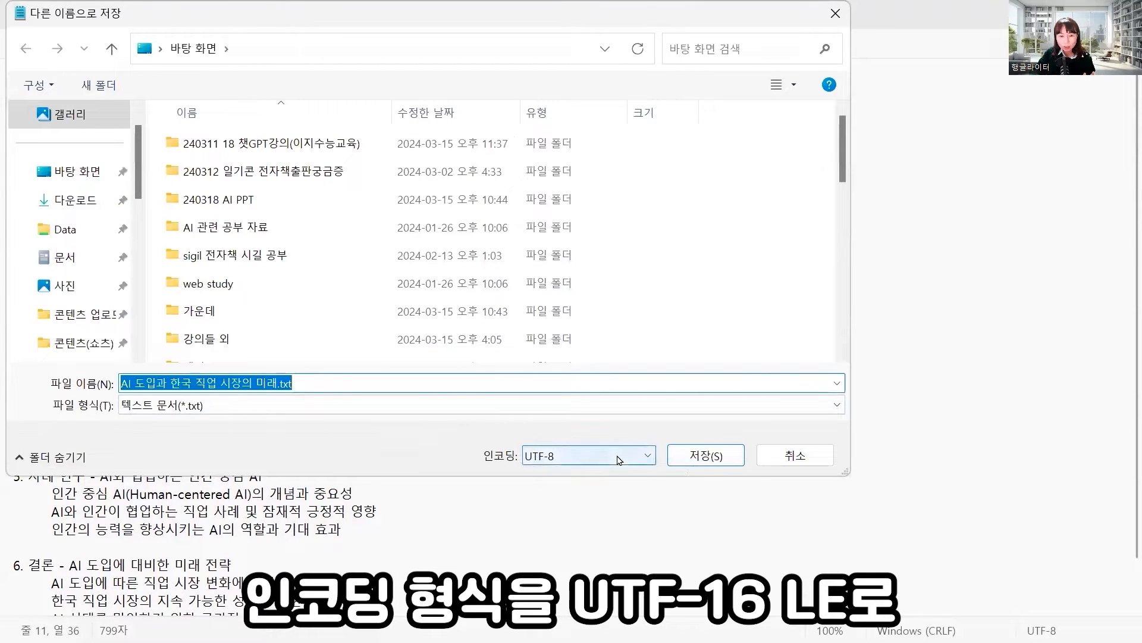
click(618, 460)
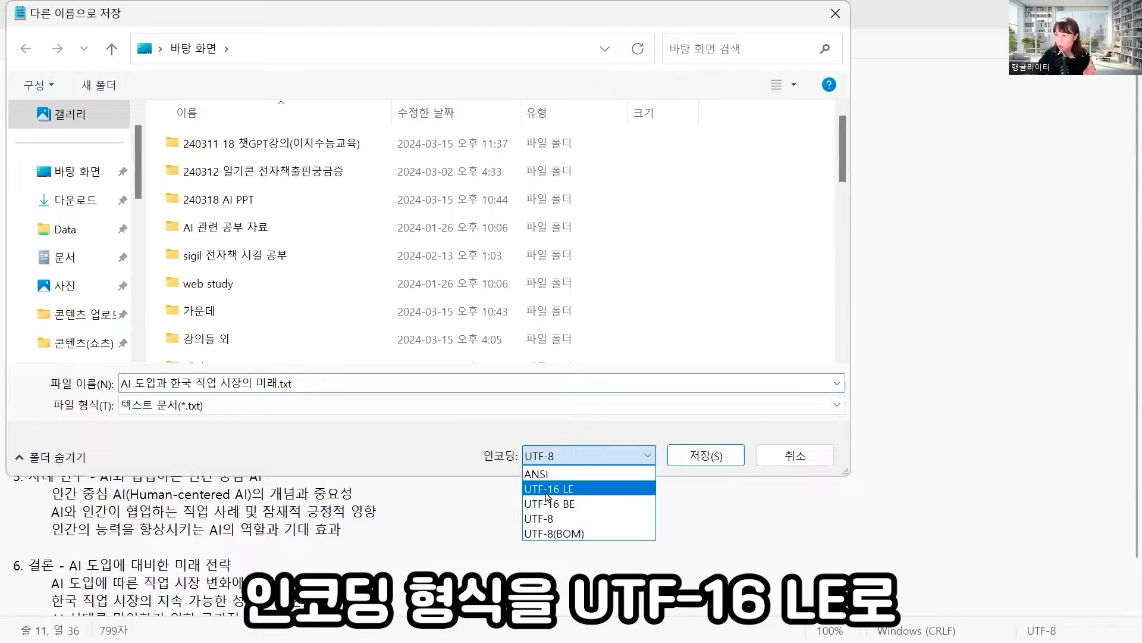
click(547, 489)
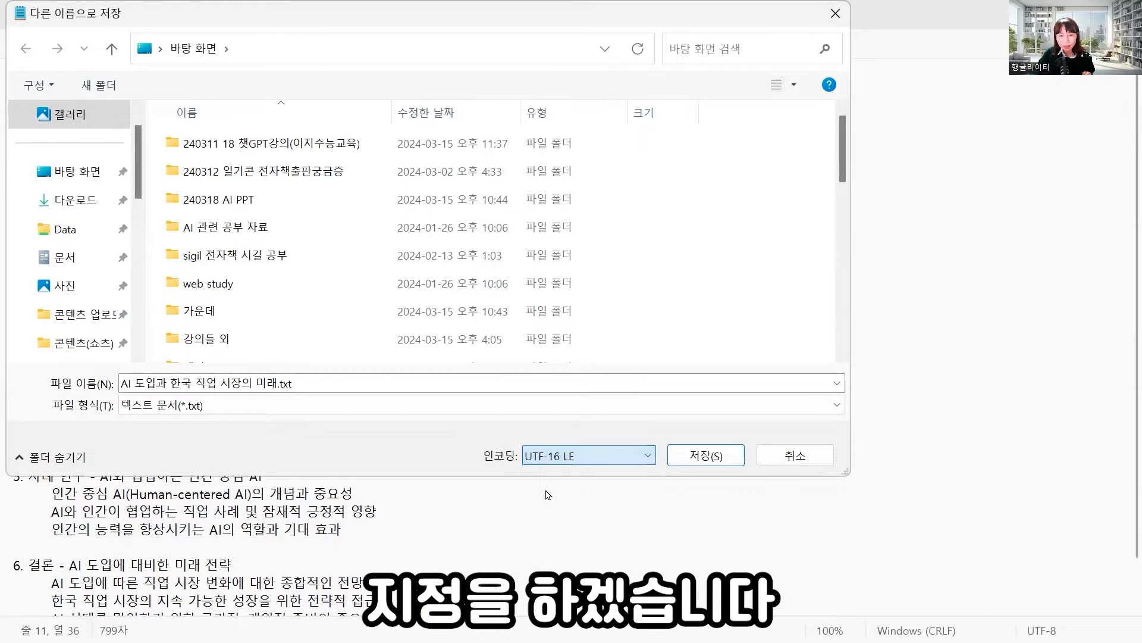
click(711, 463)
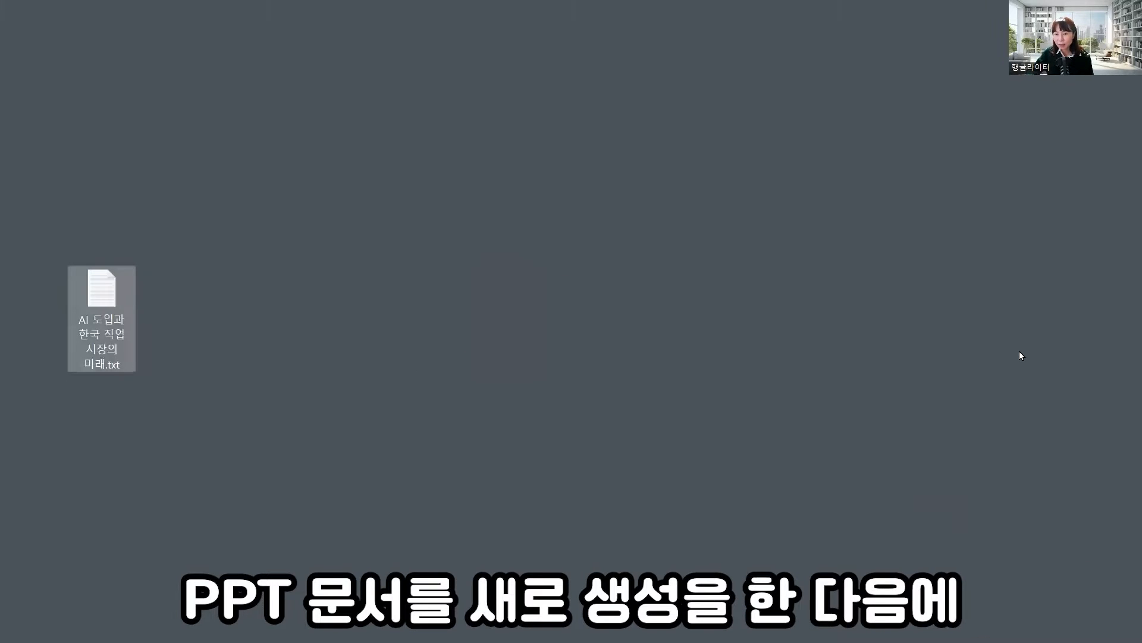
Create a new PowerPoint file named AI와직업.pptx on the desktop and open it.
right_click(1019, 353)
drag(1021, 366, 537, 285)
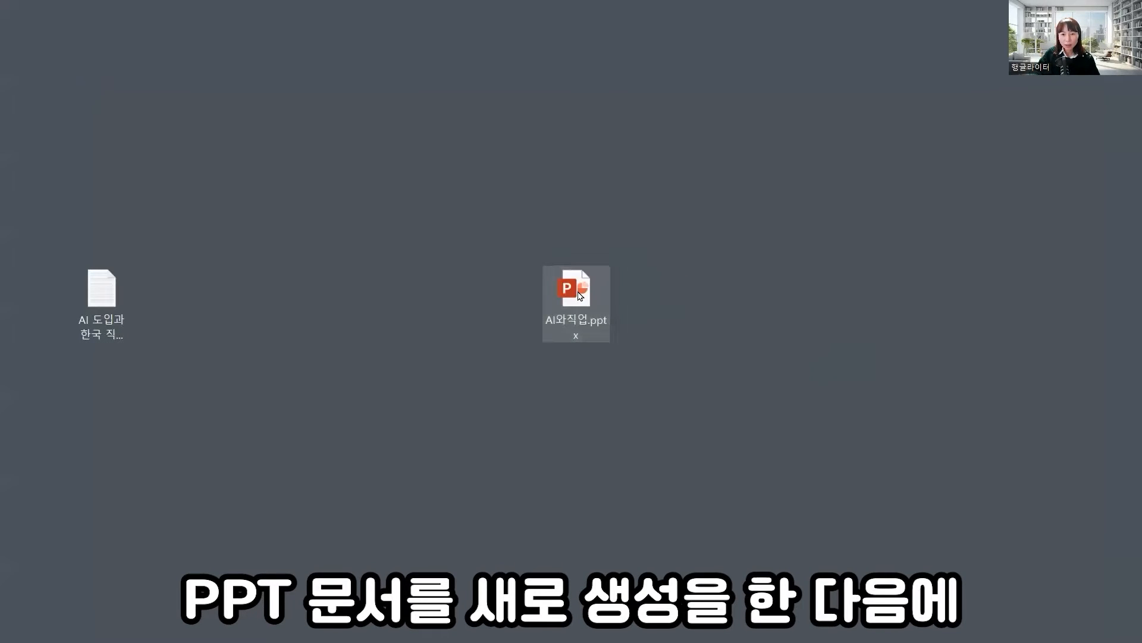
double_click(583, 299)
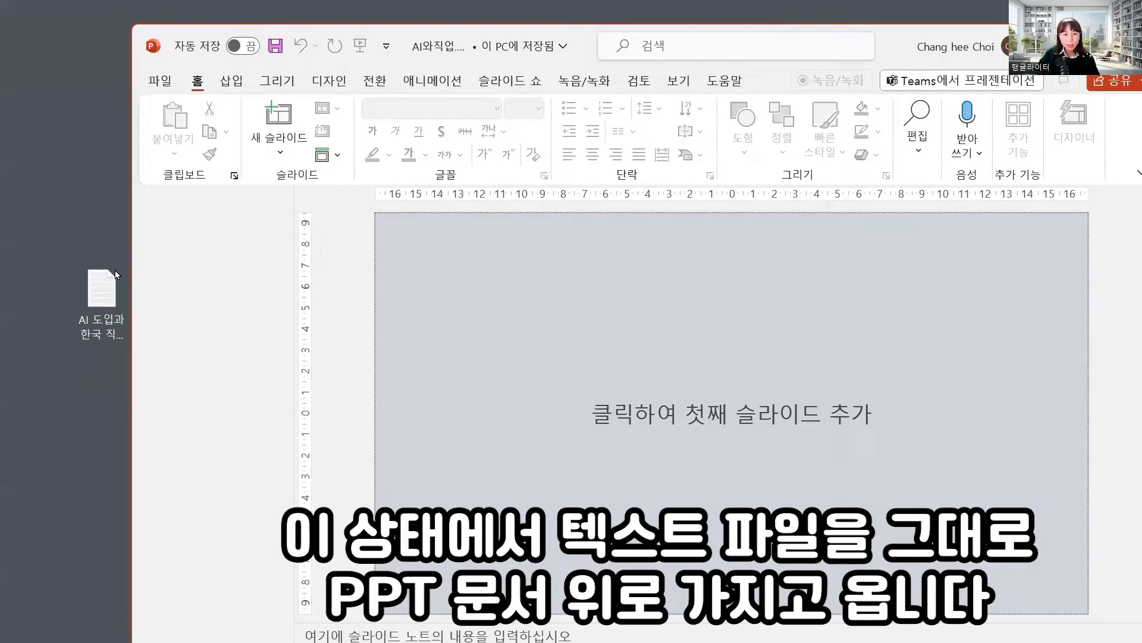
Load the desktop text outline AI 도입과 한국 직업 시장의 미래.txt into PowerPoint as slides and review the slides.
drag(116, 274, 613, 109)
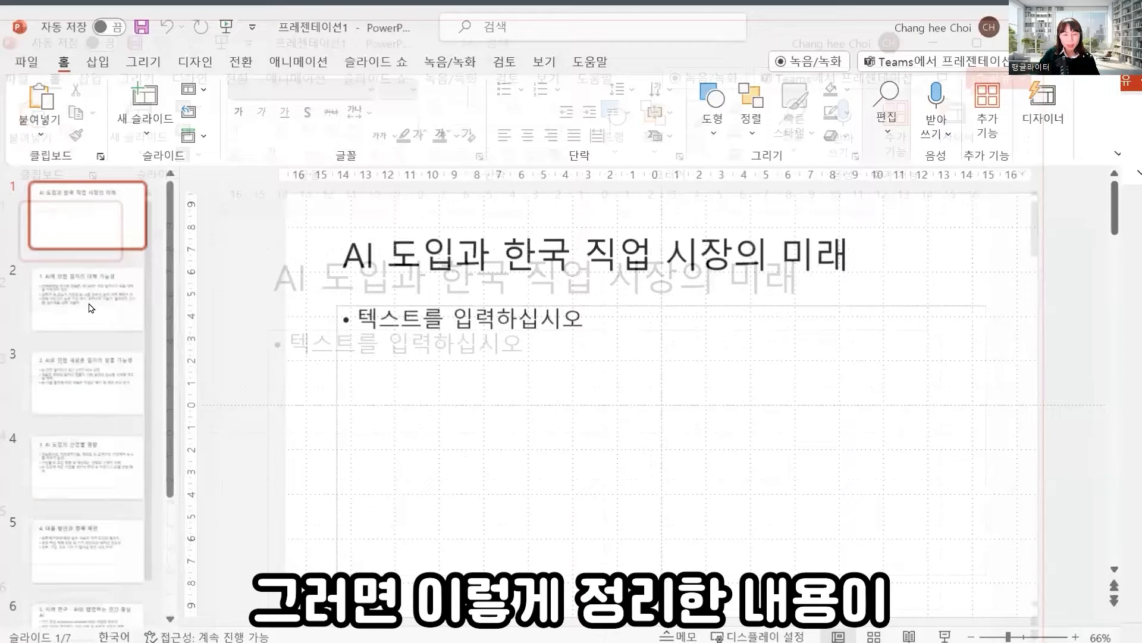
click(90, 298)
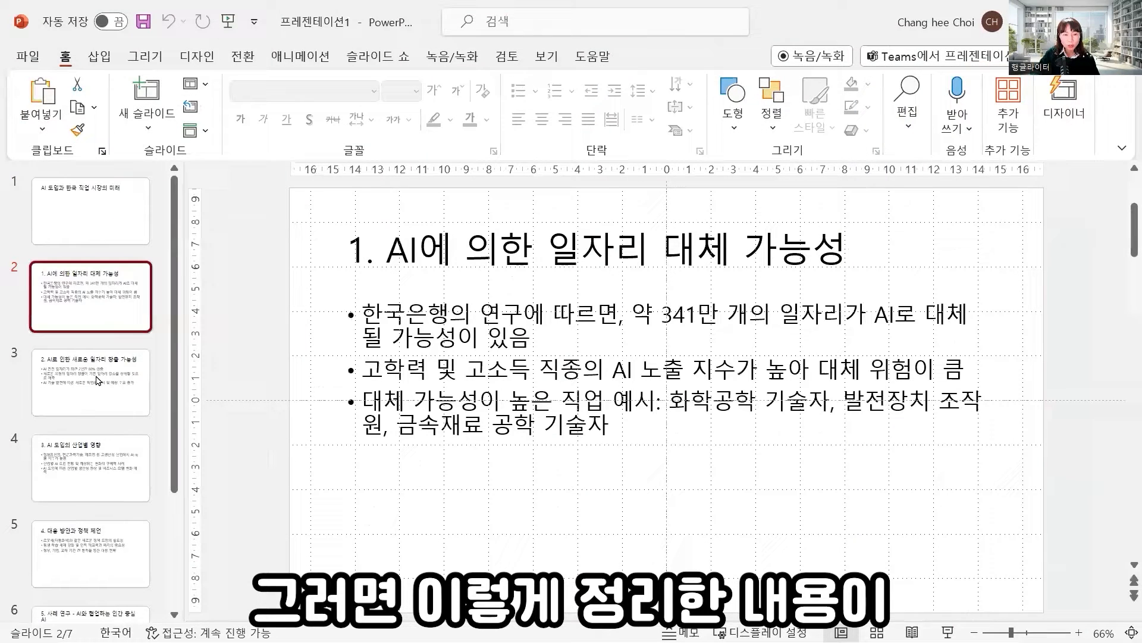
click(93, 415)
click(103, 494)
scroll(124, 411, down, 2)
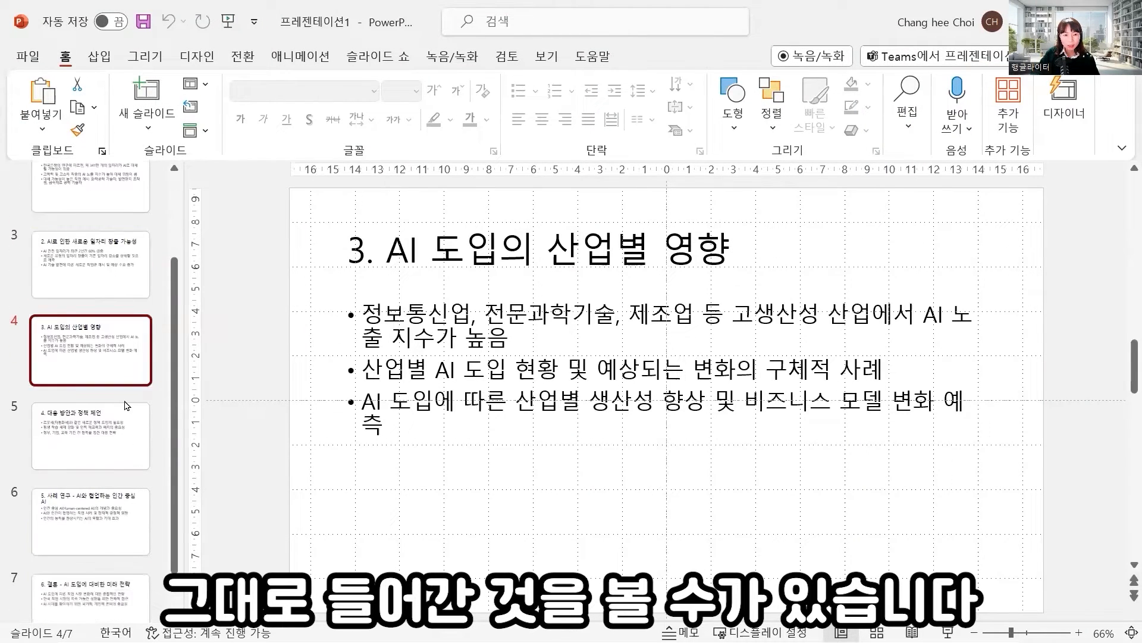
Apply the Designer idea with the blue skyscraper photo and the title beside it to the first slide.
key(Home)
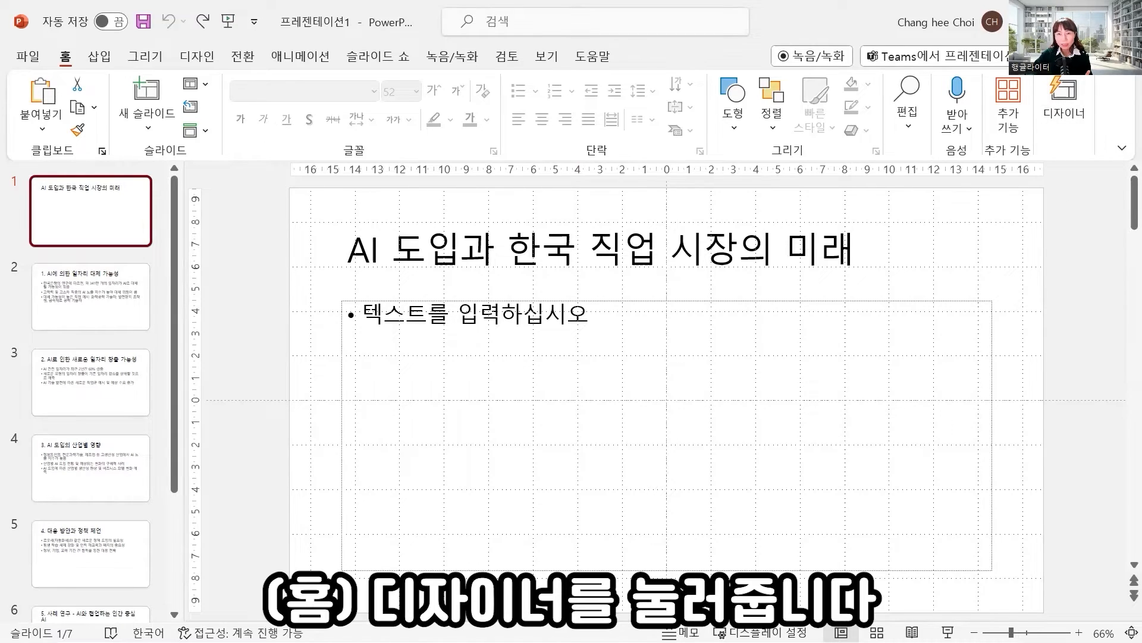
click(1071, 113)
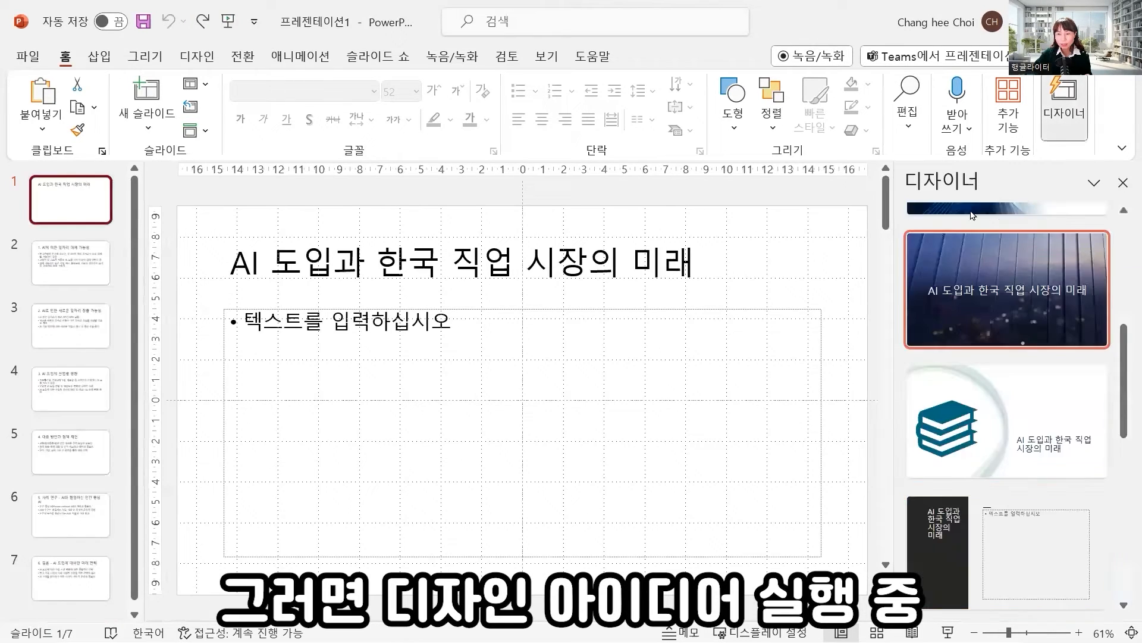
scroll(1024, 307, down, 5)
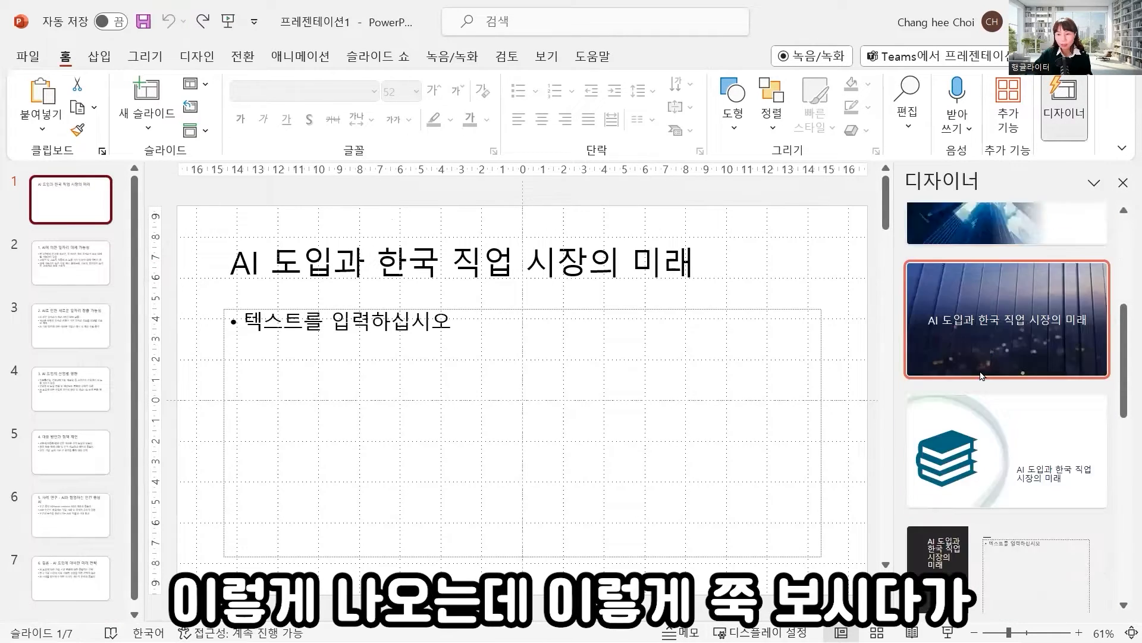
scroll(1066, 437, up, 7)
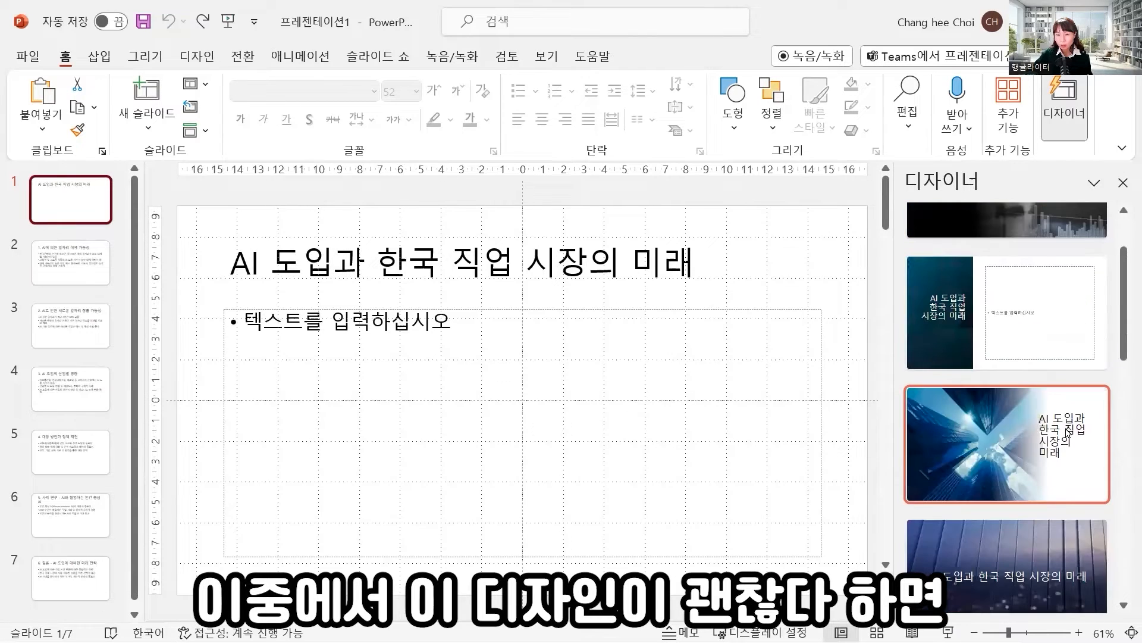
scroll(1007, 334, up, 1)
click(1002, 481)
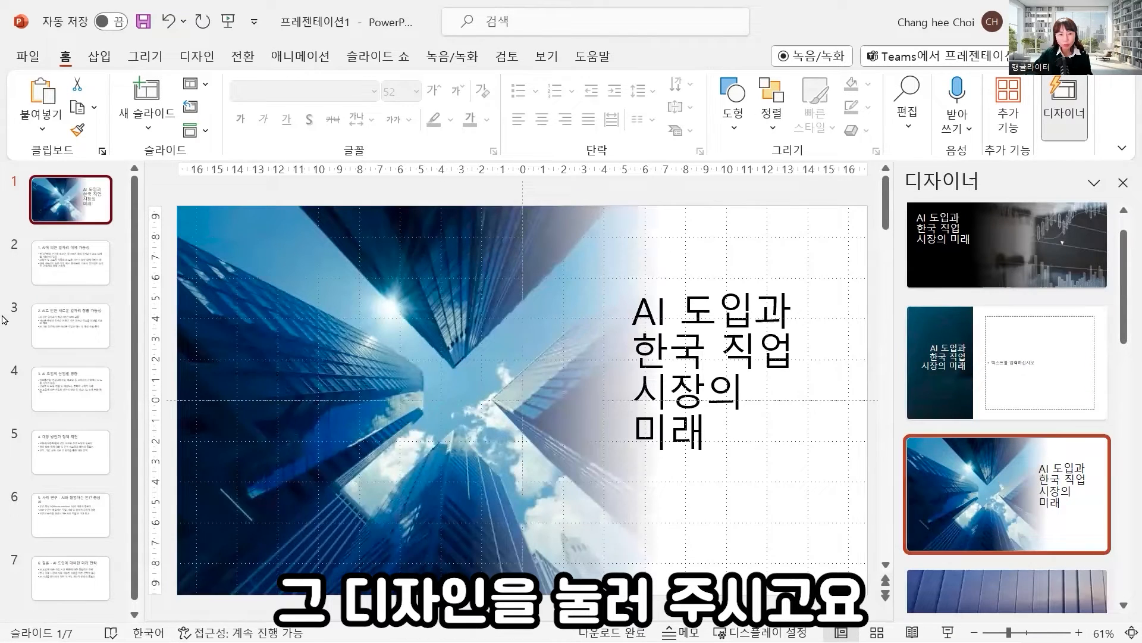
Apply the Designer idea with a dark teal title panel and orange and green text boxes to slide 2.
scroll(797, 276, down, 1)
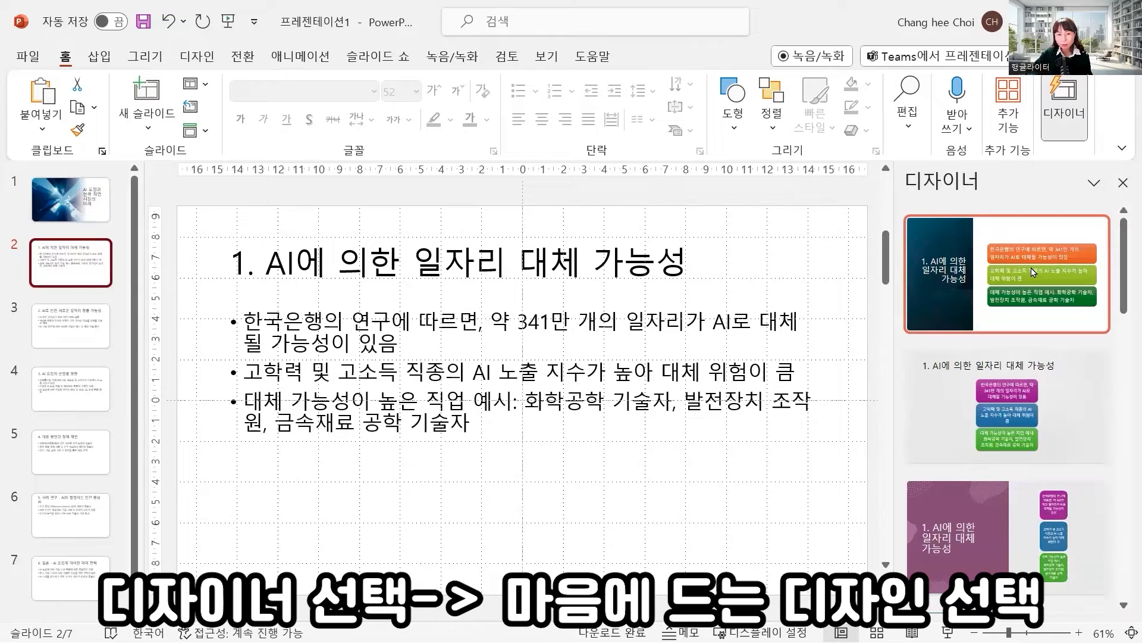
click(1033, 272)
scroll(797, 357, down, 1)
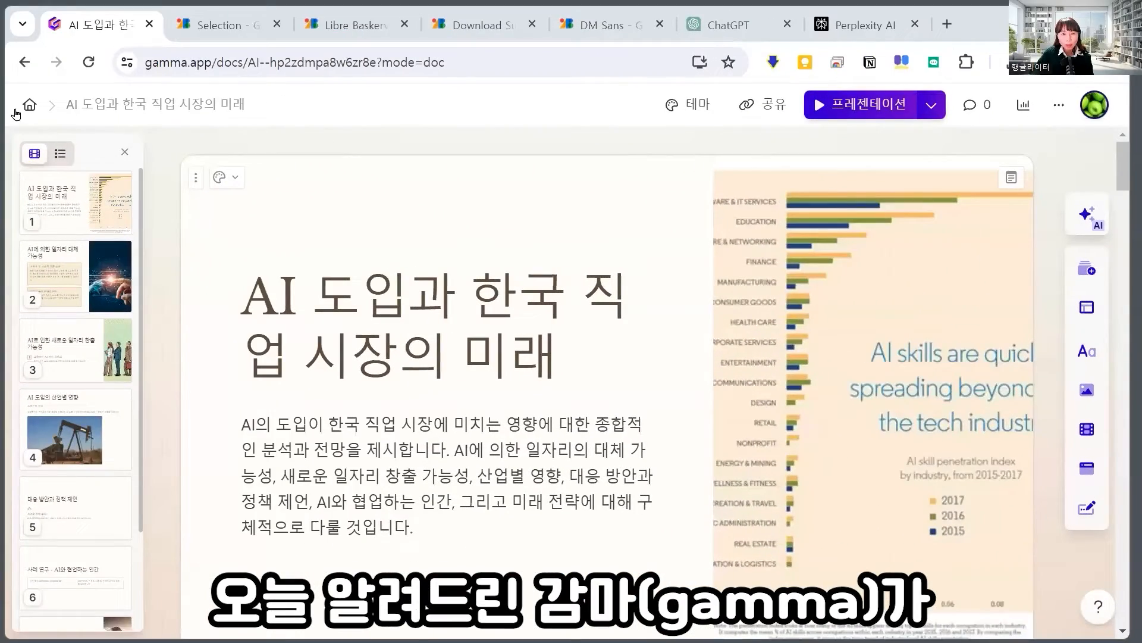
Switch to Gamma in the browser, return to the list of all gammas and examine the Free, Plus and Pro pricing plans.
click(24, 107)
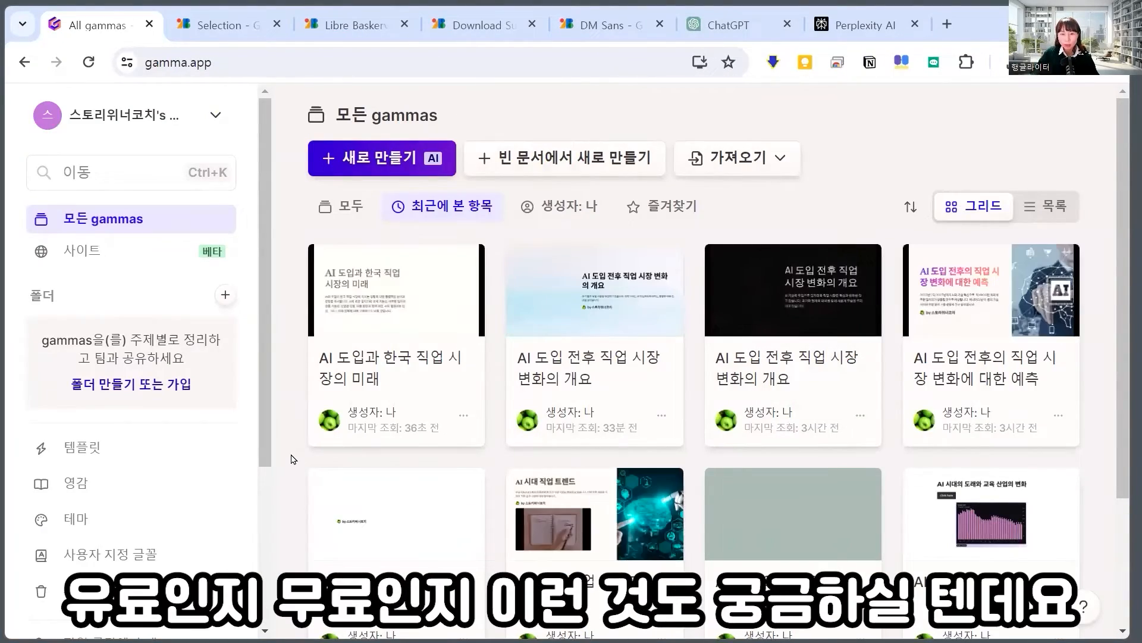
scroll(292, 459, down, 3)
scroll(141, 476, down, 4)
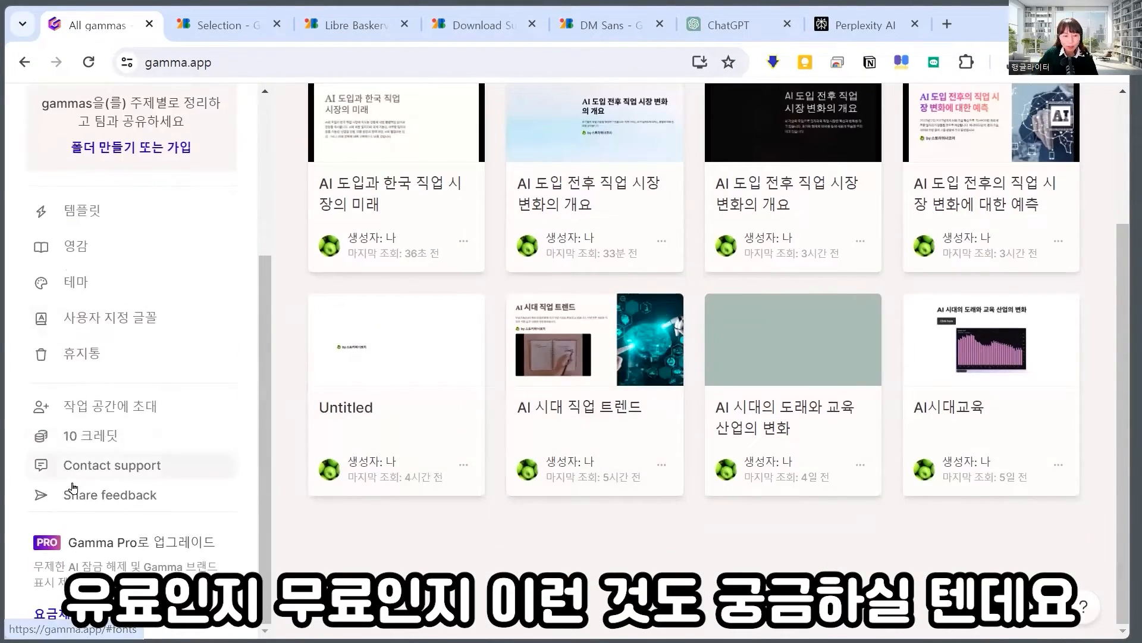
click(83, 614)
scroll(513, 372, down, 5)
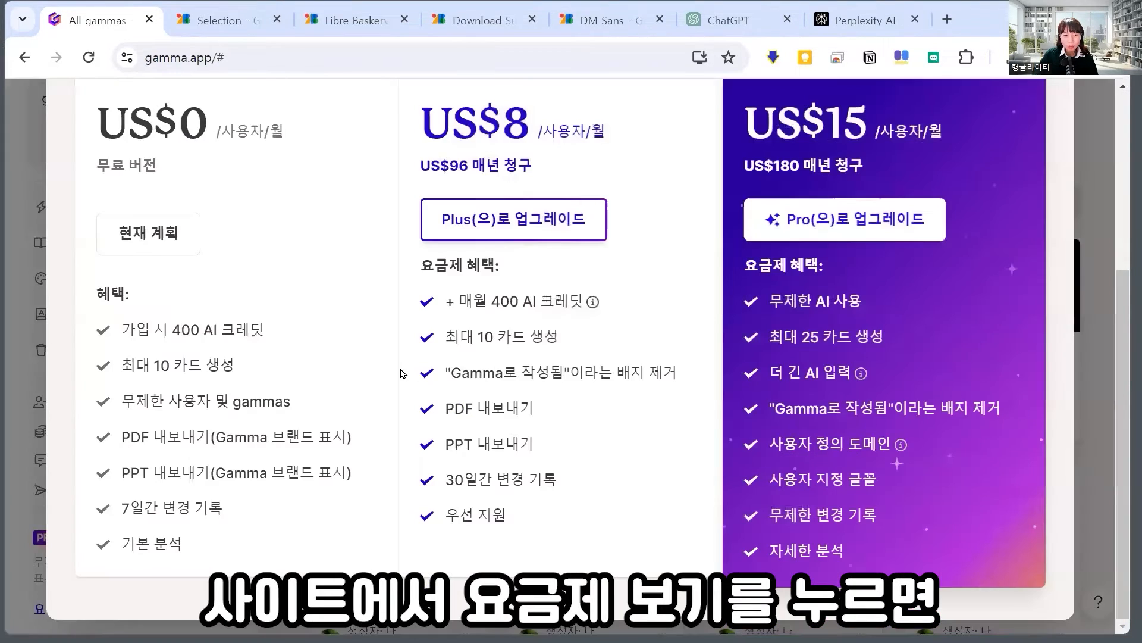
scroll(307, 256, up, 2)
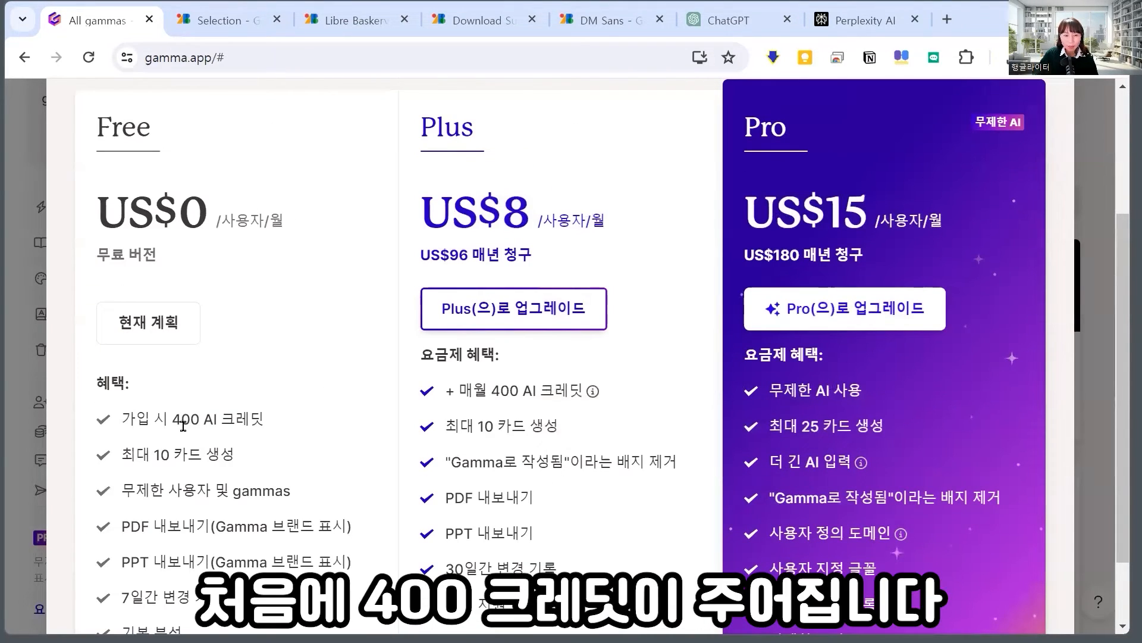